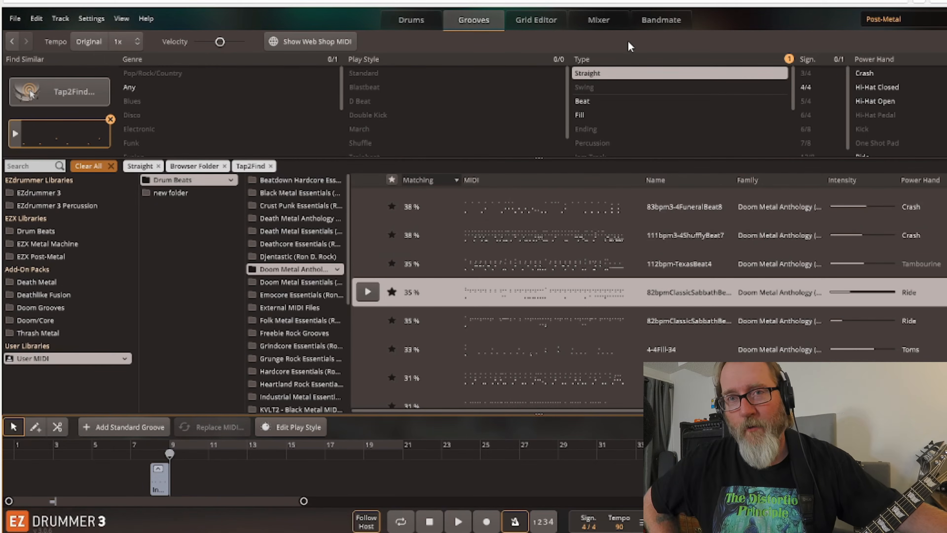
- Open Bandmate and audition the Metal Ride A groove together with the drum tutorial 1.wav guitar audio
click(655, 22)
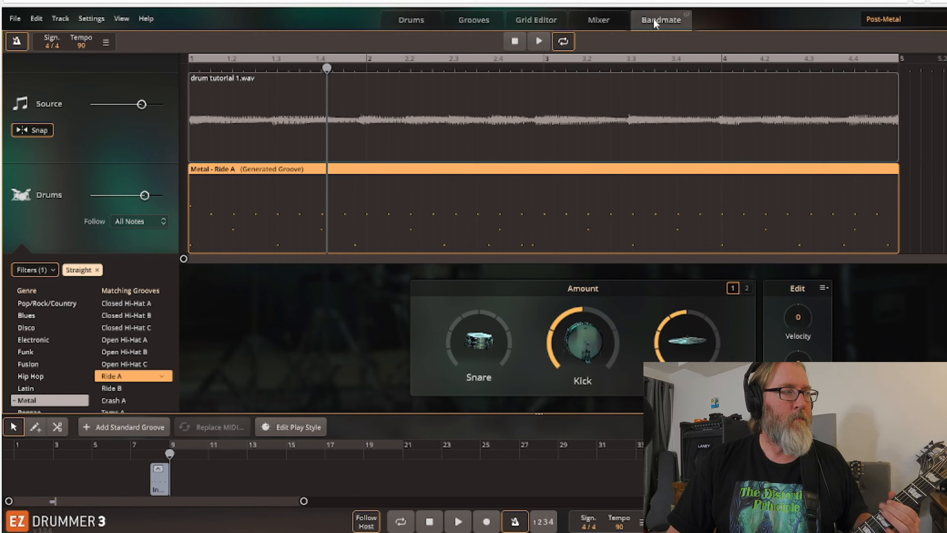
click(544, 44)
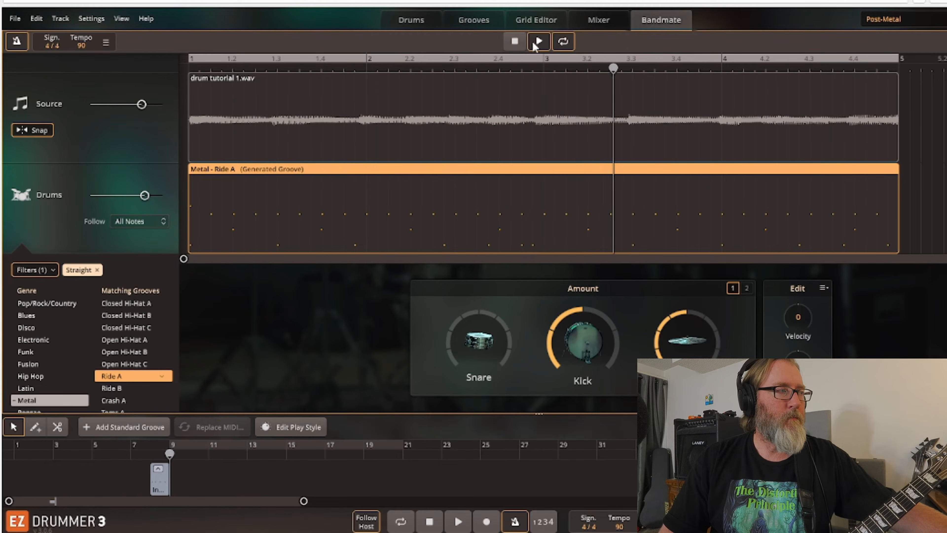
click(515, 41)
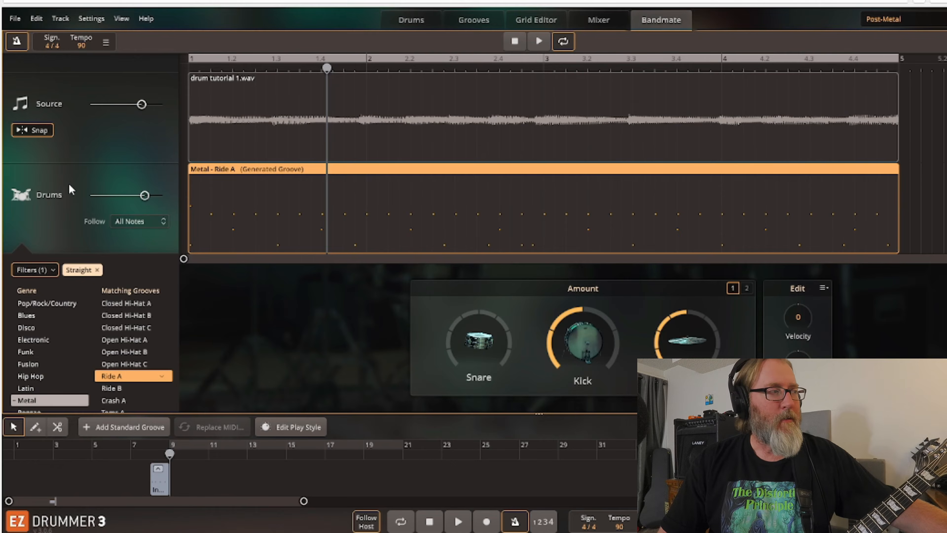
- Change the generated drum part to the Metal Crash A groove and audition it with the guitar audio
click(107, 401)
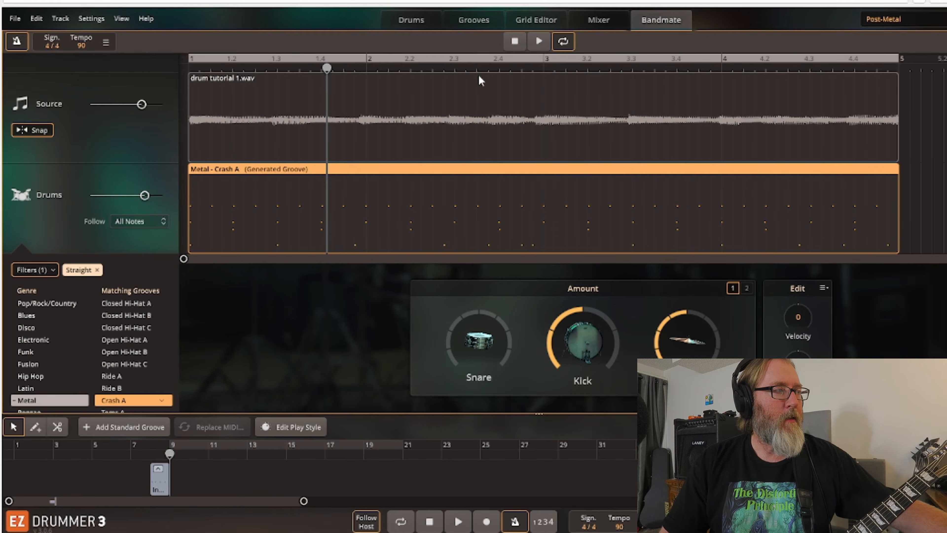
click(540, 36)
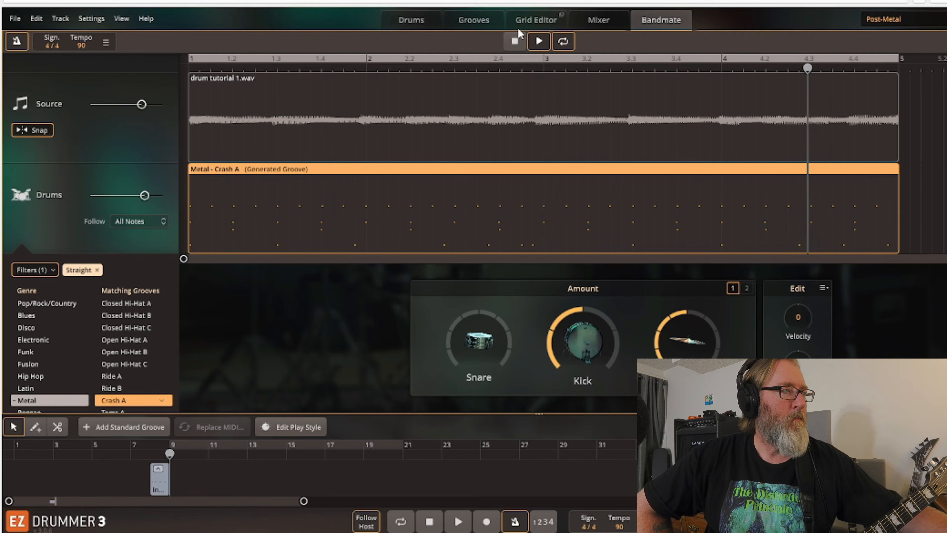
click(515, 41)
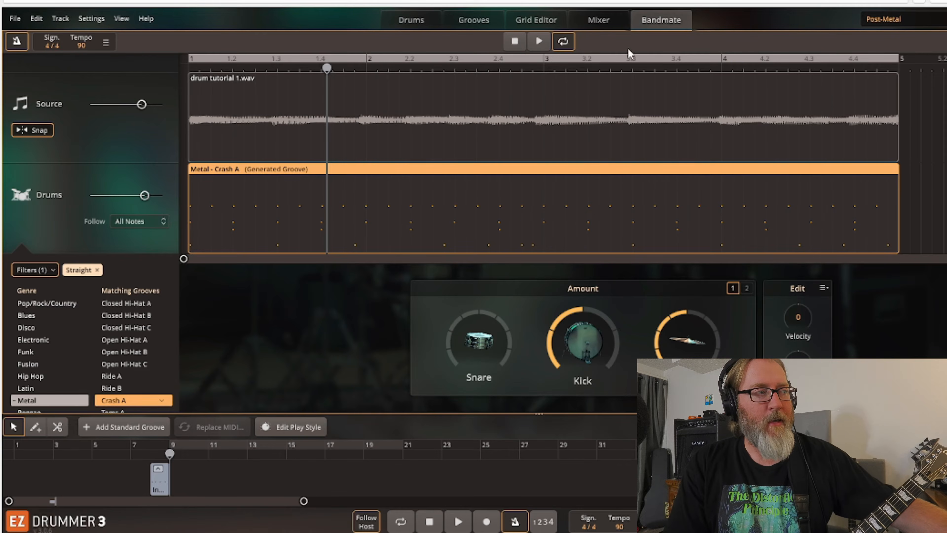
- Reduce the Crash A groove's kick and cymbal amounts and play the result with the guitar audio
drag(570, 312, 558, 323)
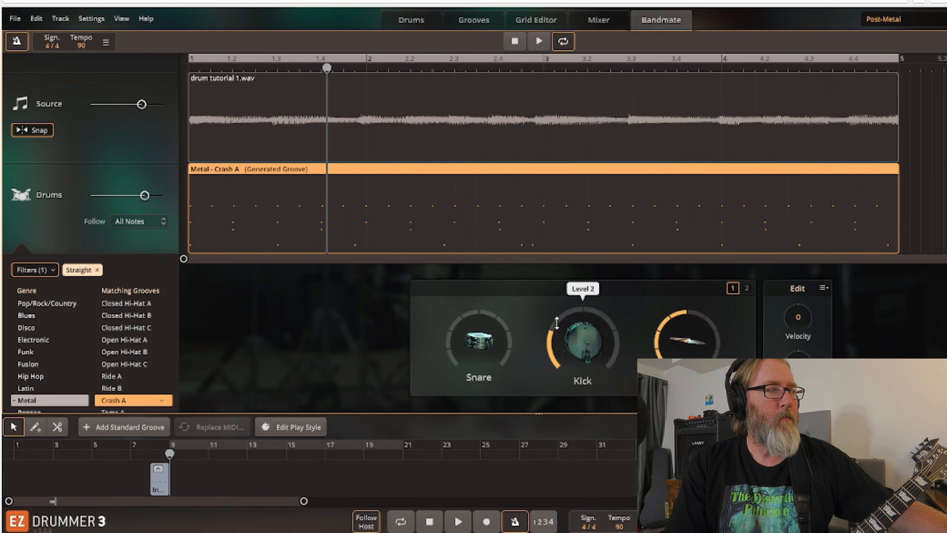
drag(551, 336, 545, 345)
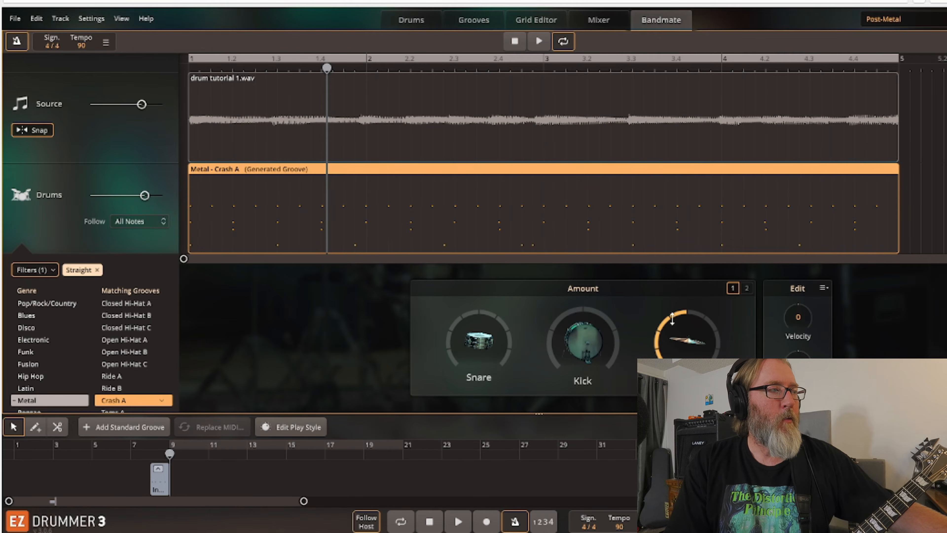
drag(672, 319, 646, 332)
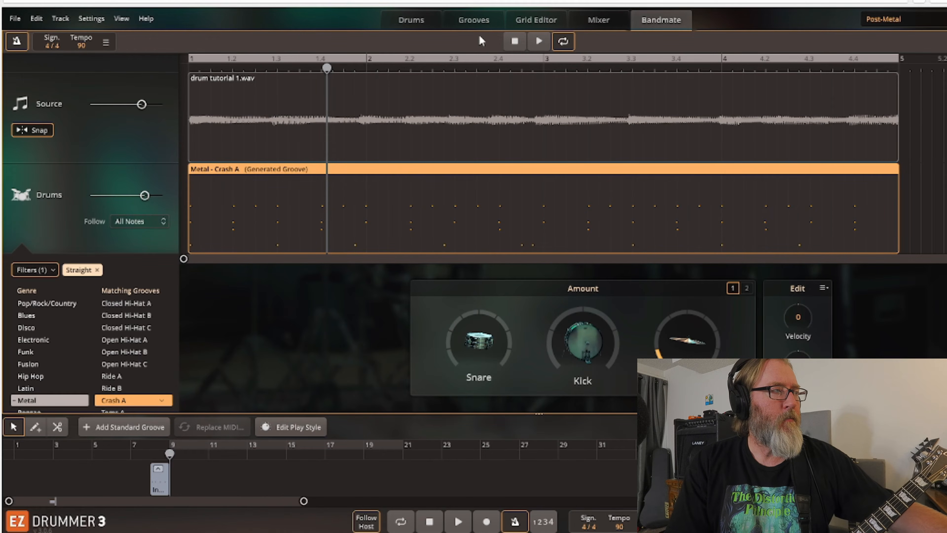
click(533, 43)
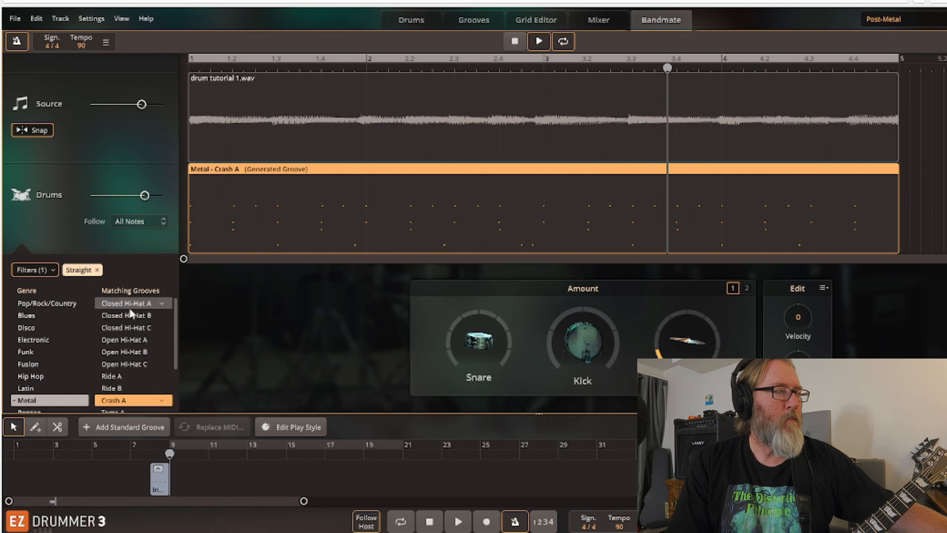
- Switch to the Closed Hi-Hat C groove, lowering its hi-hat amount to Level 2 and reducing its kick amount during playback
click(126, 328)
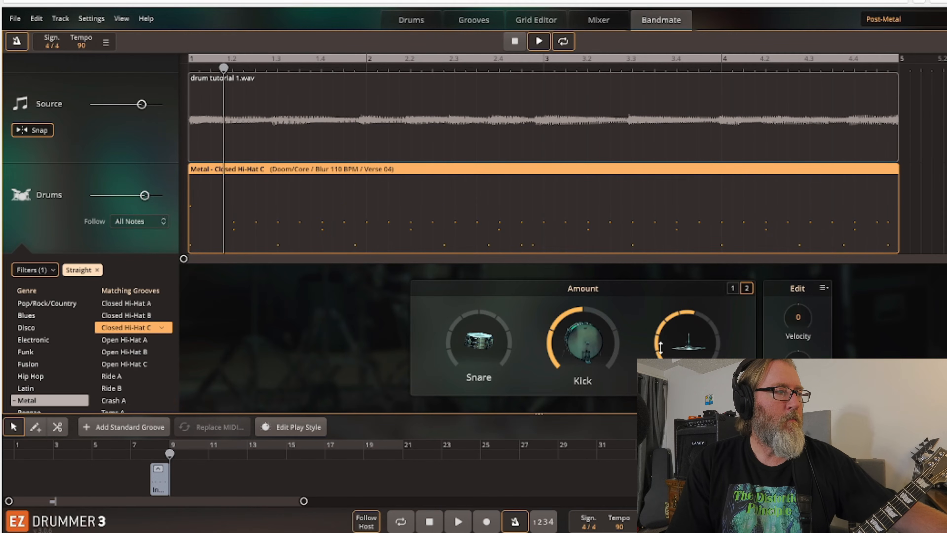
drag(660, 347, 660, 377)
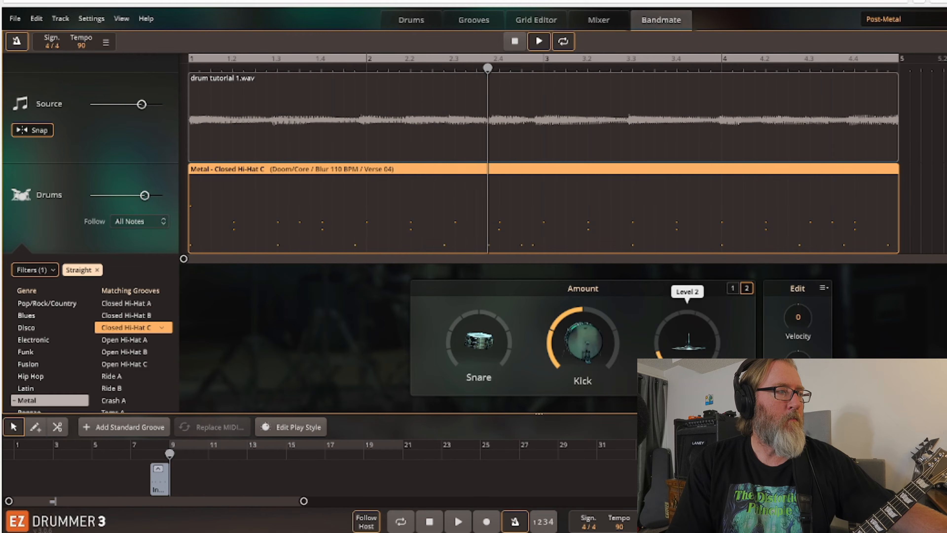
drag(564, 311, 557, 328)
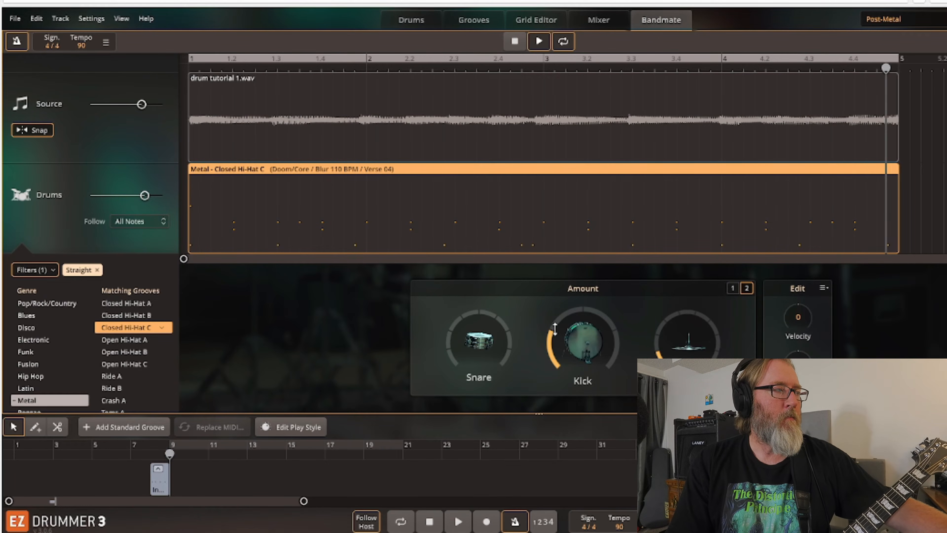
click(514, 46)
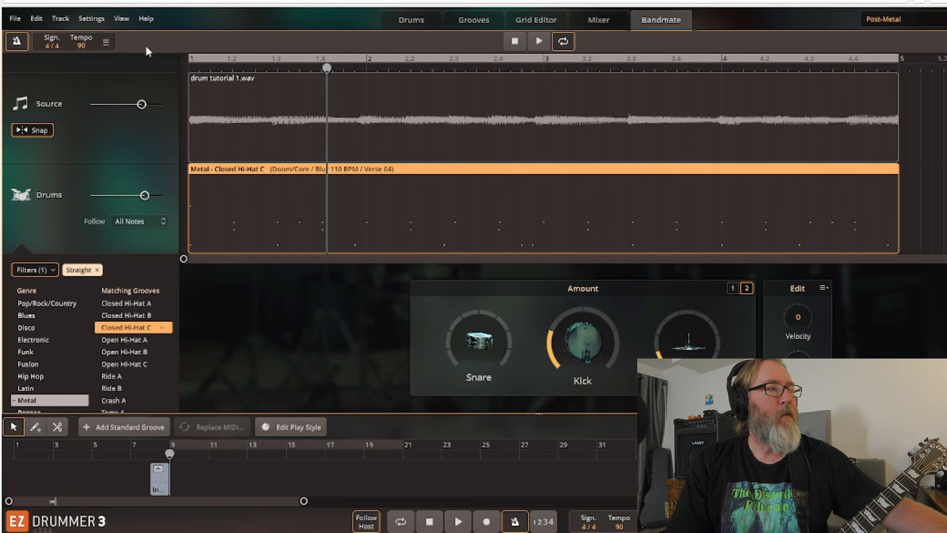
- Place the Closed Hi-Hat C groove on the track at bar 9 after the intro block and set the loop range to bars 9–13
drag(243, 211, 180, 458)
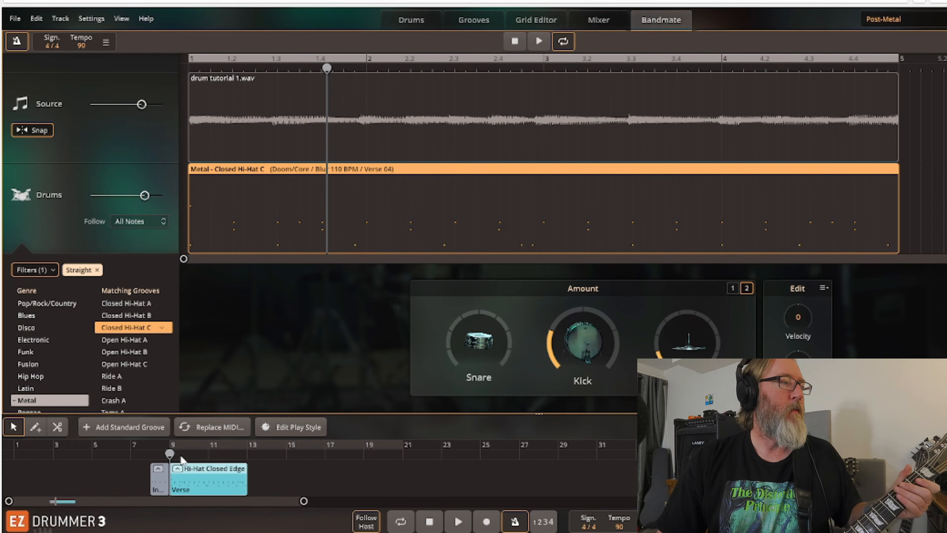
drag(246, 446, 194, 454)
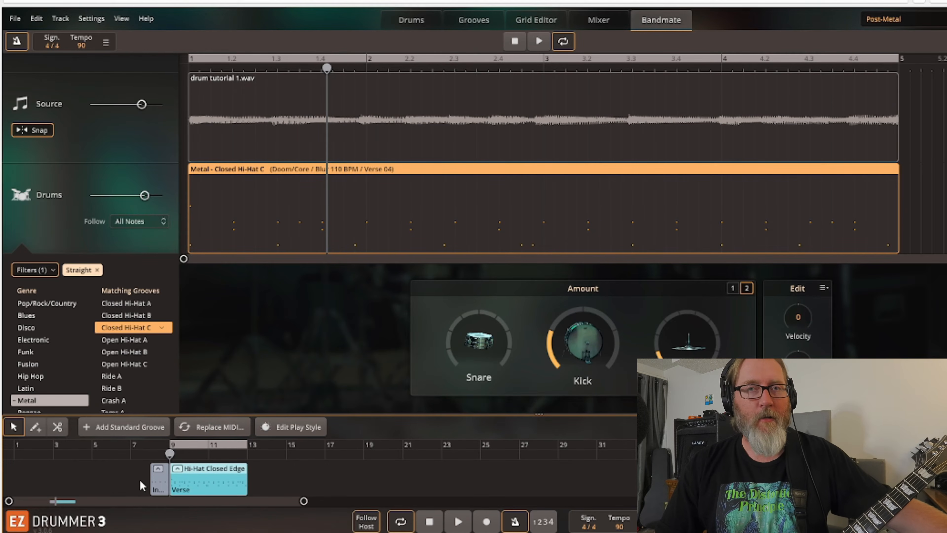
- Play the track from before the intro block through the verse block, then delete the verse block
click(136, 454)
click(465, 522)
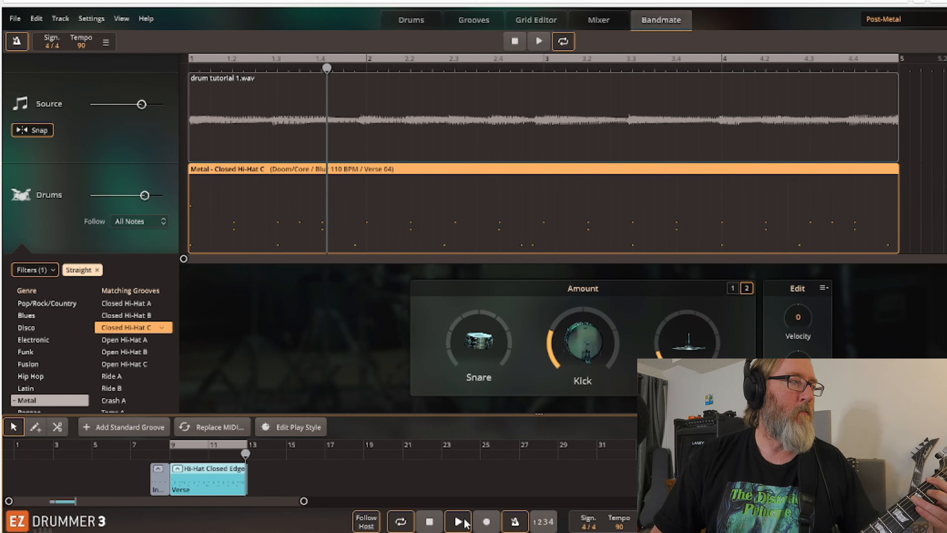
click(439, 525)
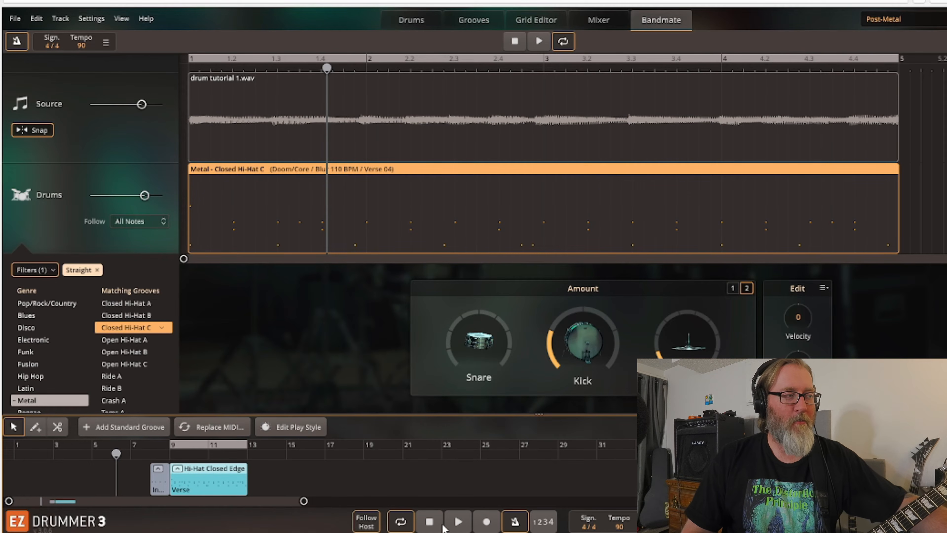
click(458, 522)
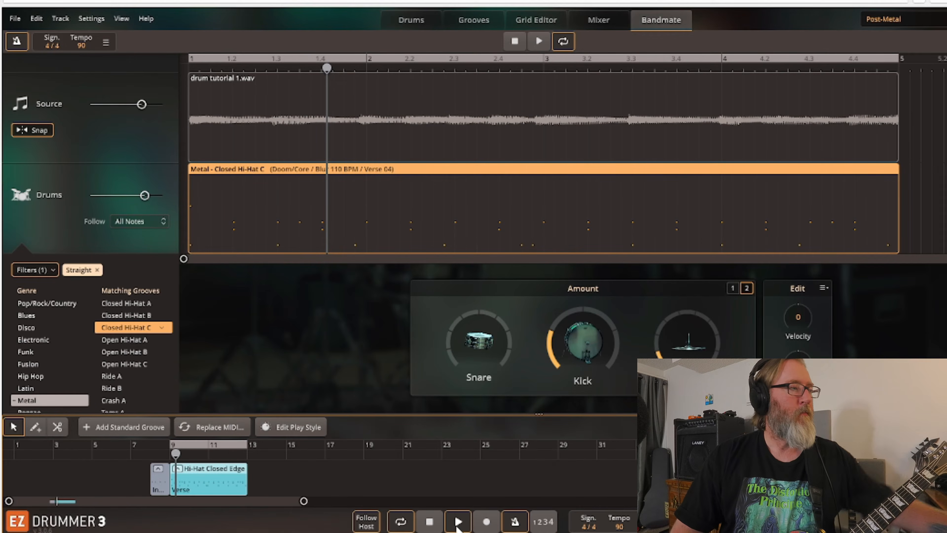
click(439, 524)
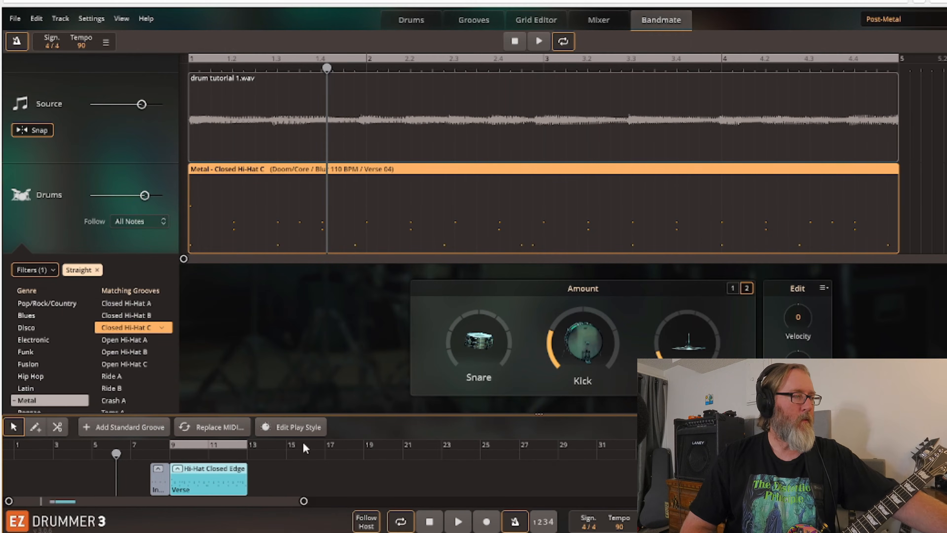
key(Delete)
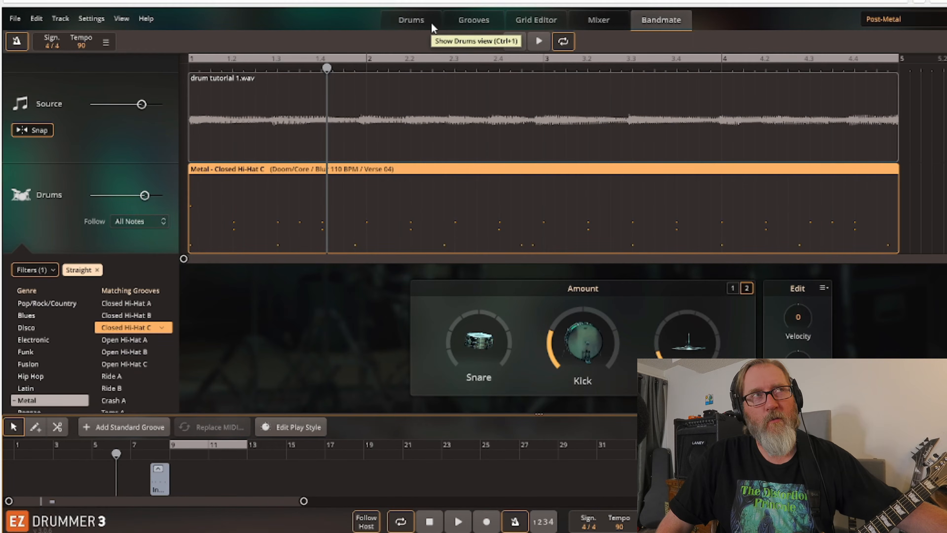
- Use Tap2Find from the Grooves view to search for grooves similar to the two-bar kick and snare pattern
click(461, 22)
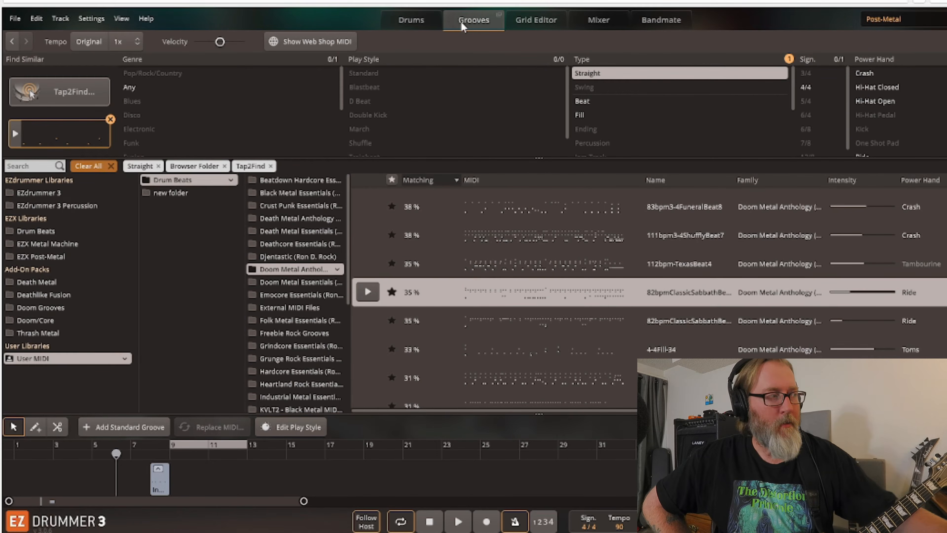
click(54, 86)
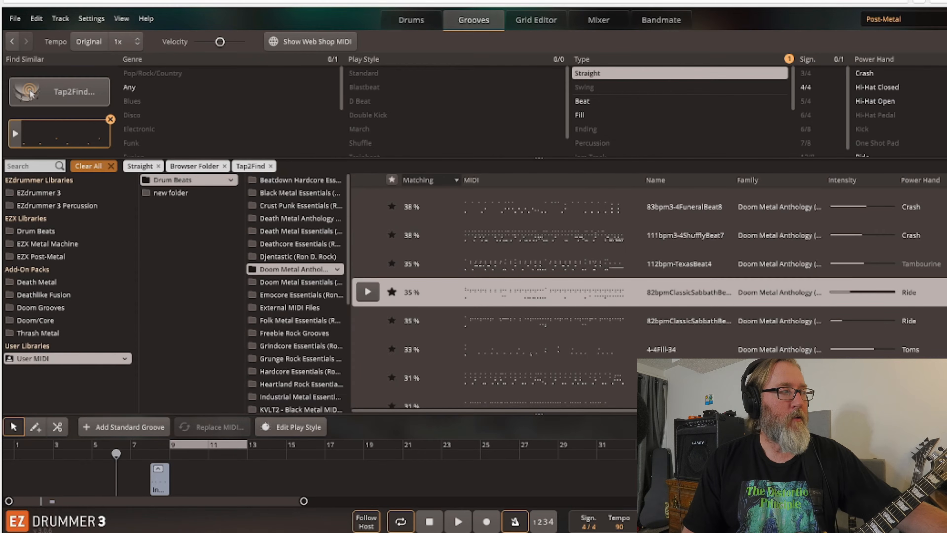
click(59, 93)
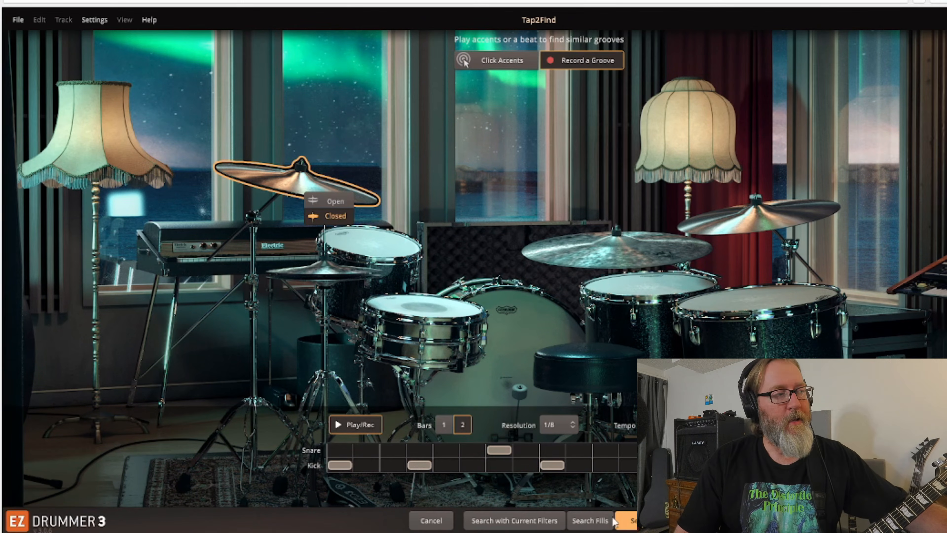
click(622, 520)
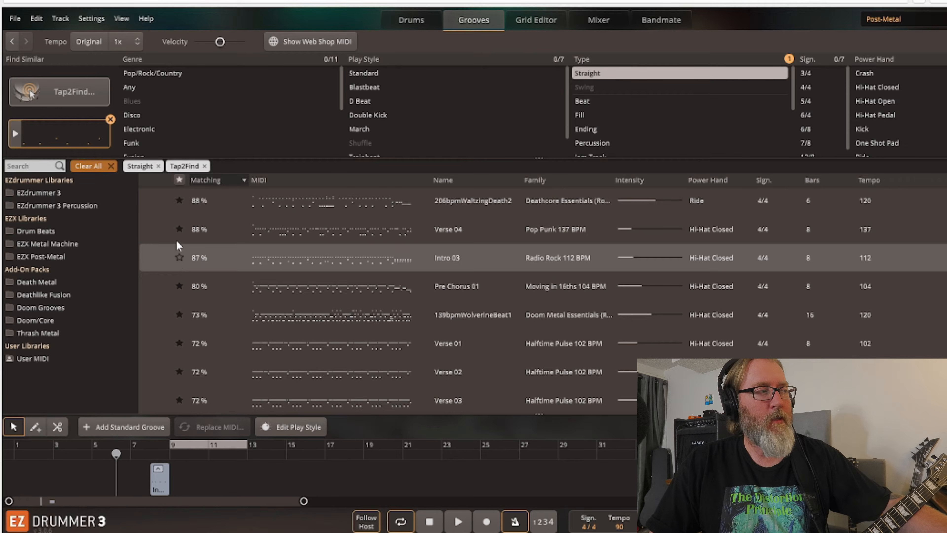
- Audition the Verse 04 groove from the Pop Punk 137 BPM family
mouse_move(159, 223)
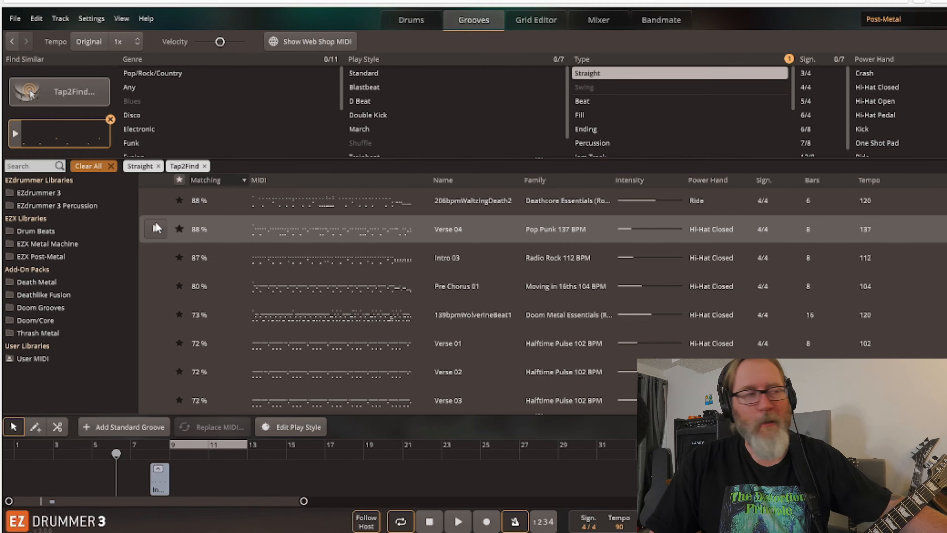
click(156, 227)
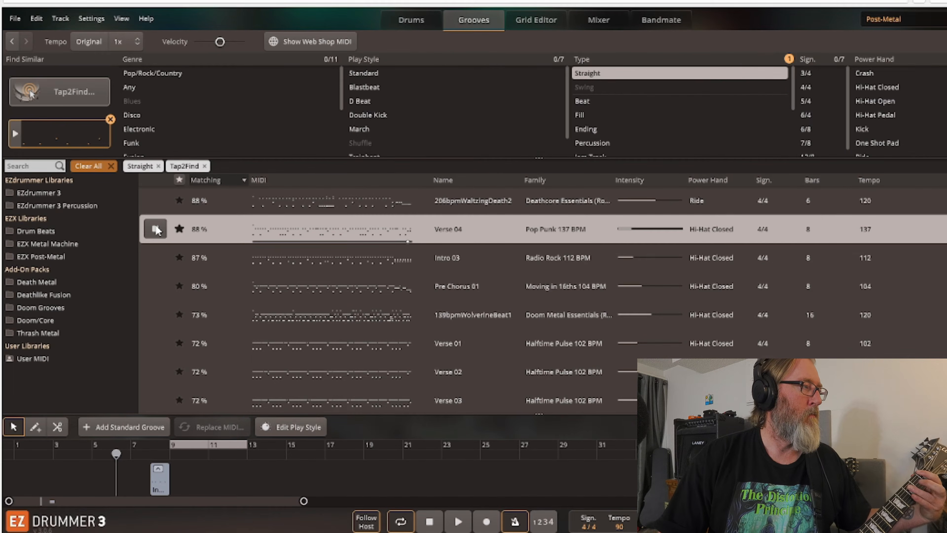
click(156, 229)
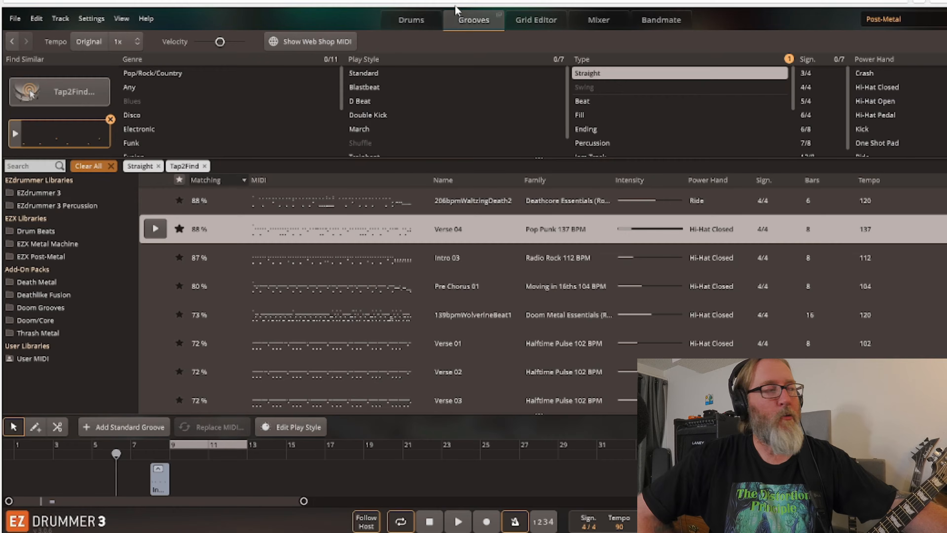
- Create an empty block at bar 15 in the Grid Editor's track and extend it to two bars
click(522, 23)
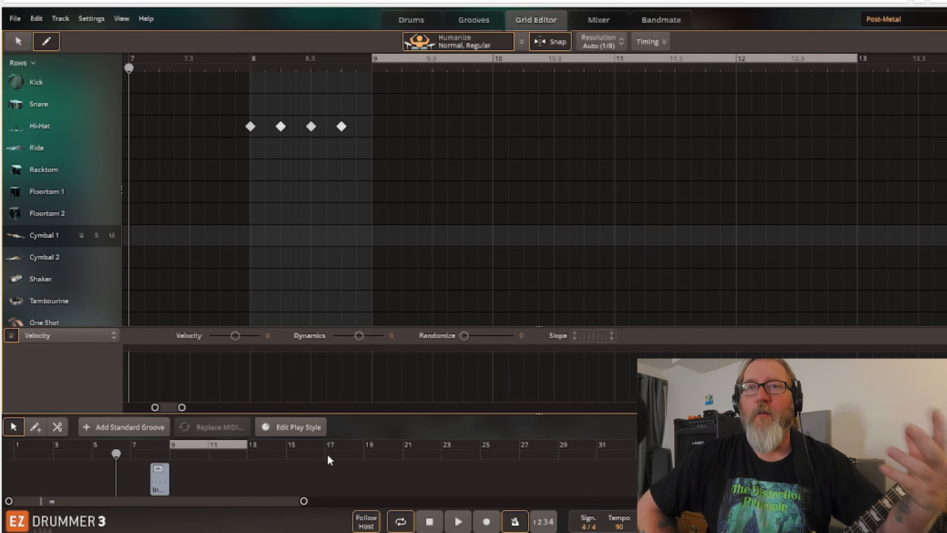
right_click(286, 454)
right_click(284, 483)
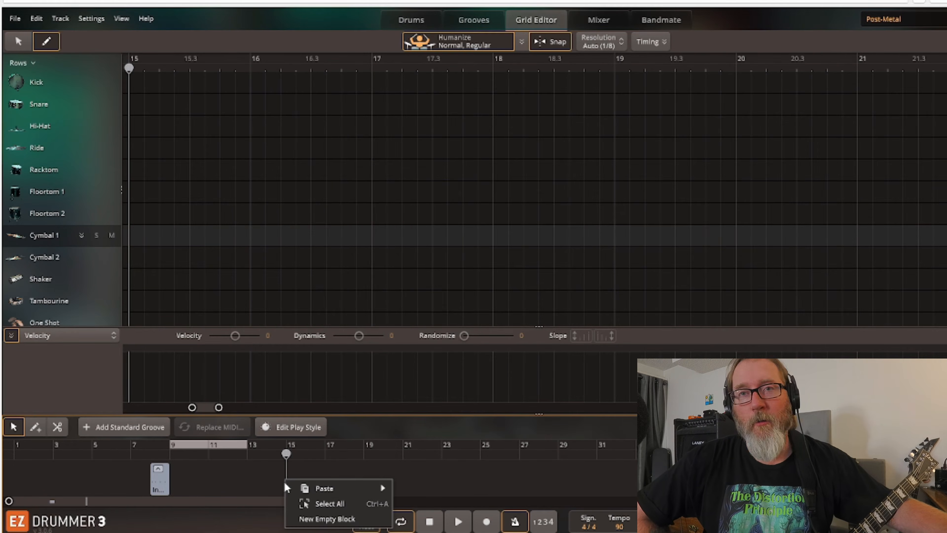
click(307, 520)
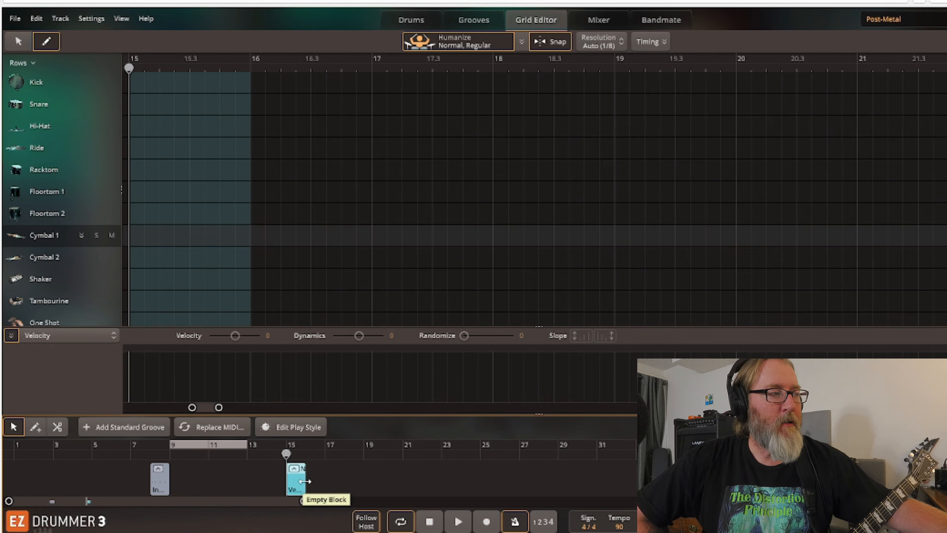
drag(304, 485, 324, 481)
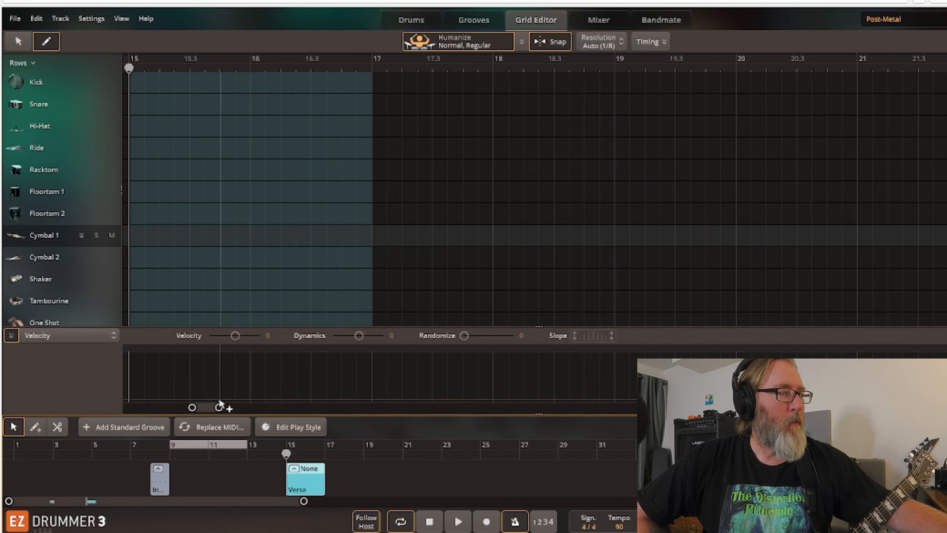
- Program kicks at 15, 16, the offbeat after 16.2 and 16.4, with snares at 15.3 and 16.3 in the empty block
drag(205, 406, 202, 406)
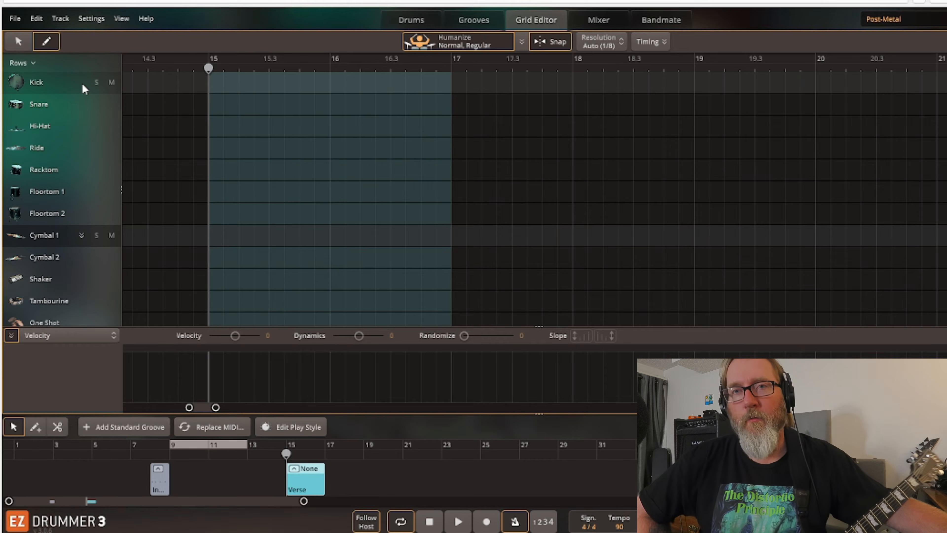
click(208, 83)
click(269, 104)
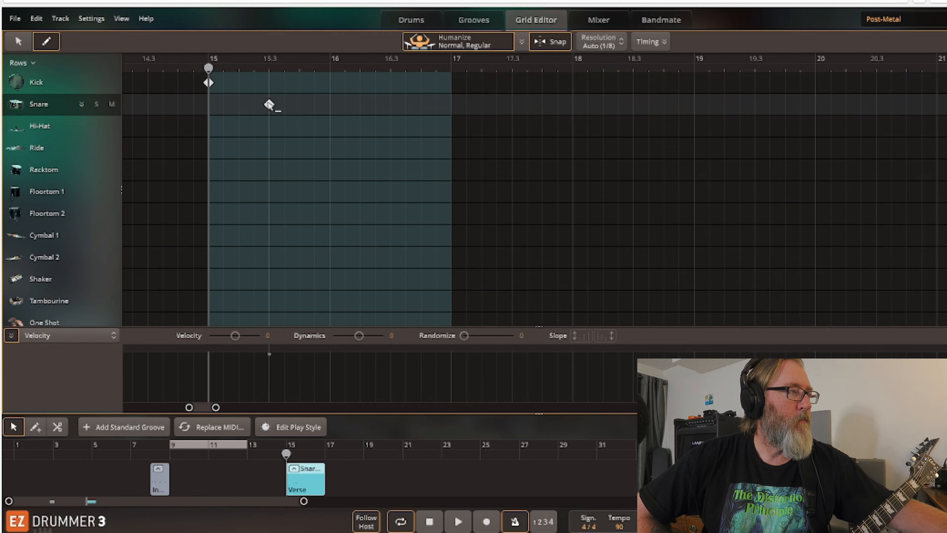
click(329, 82)
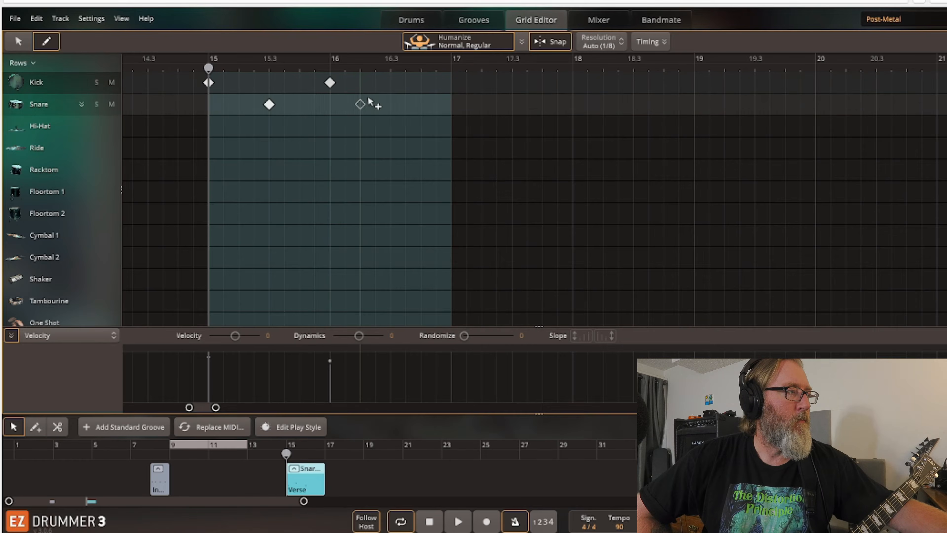
click(390, 104)
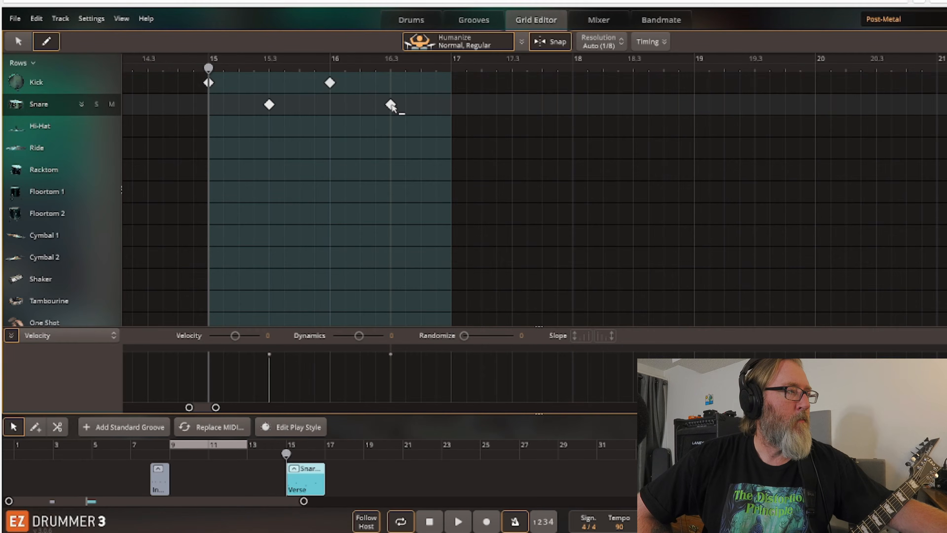
click(421, 82)
click(381, 93)
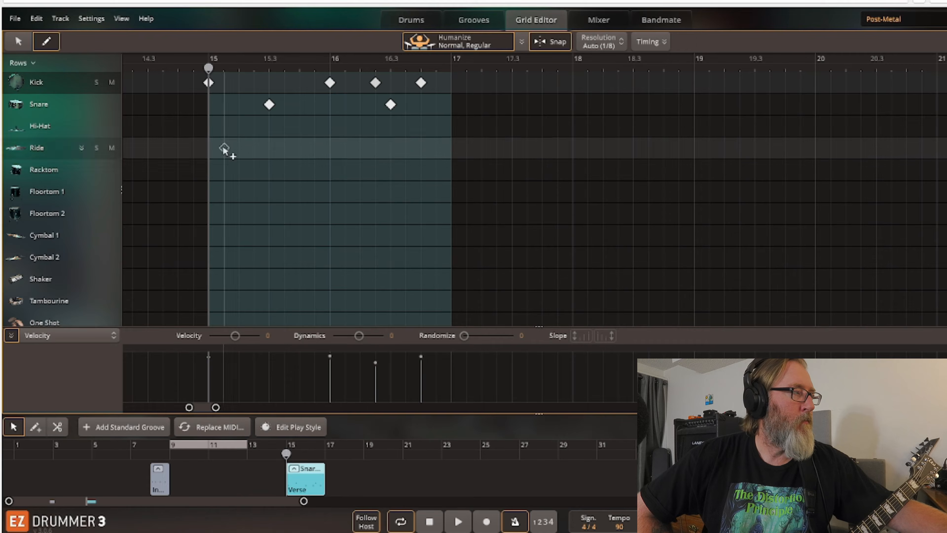
- Add a Cymbal 1 hit at bar 15 and ride hits on all the remaining quarter-note beats through 16.4
click(208, 239)
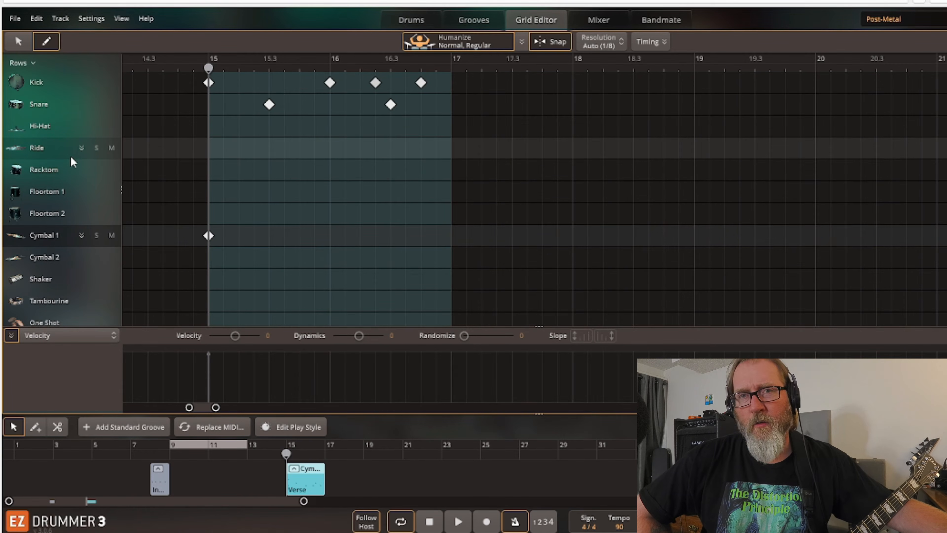
click(239, 148)
click(268, 148)
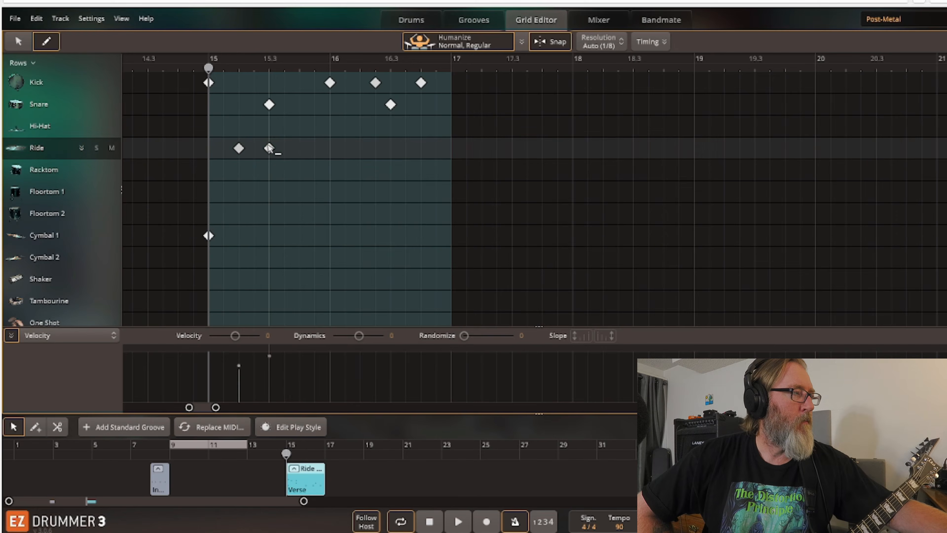
click(300, 148)
click(330, 148)
click(360, 148)
click(421, 148)
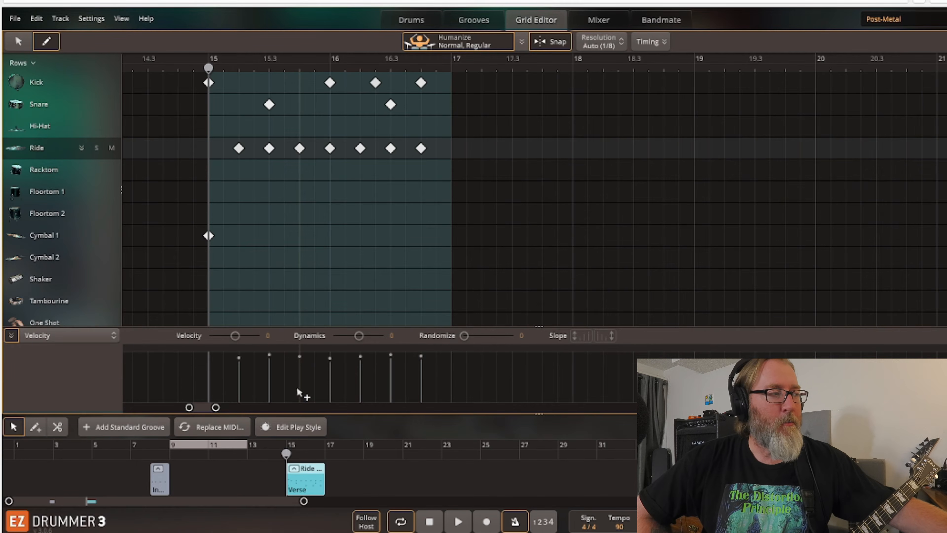
- Set the loop area around the two-bar block at bar 15 and play it back
drag(328, 447, 292, 450)
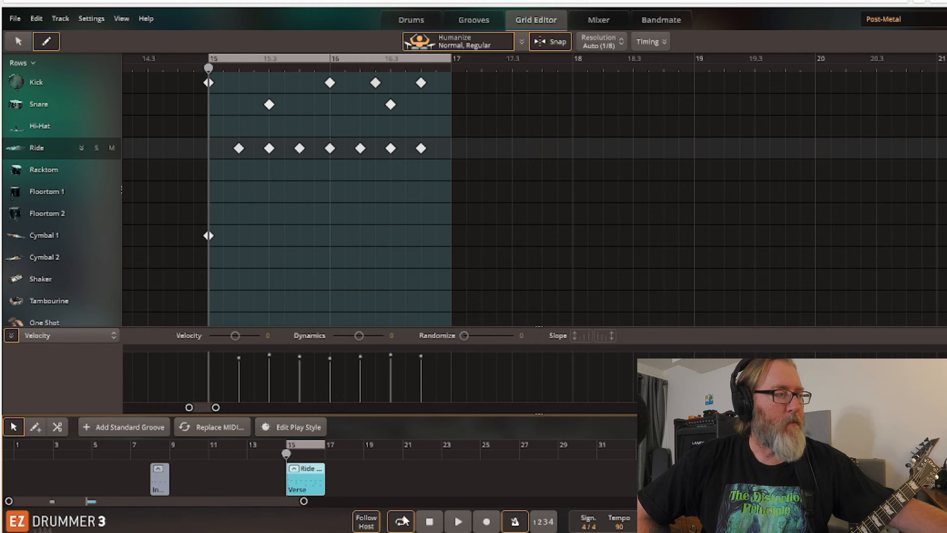
click(458, 522)
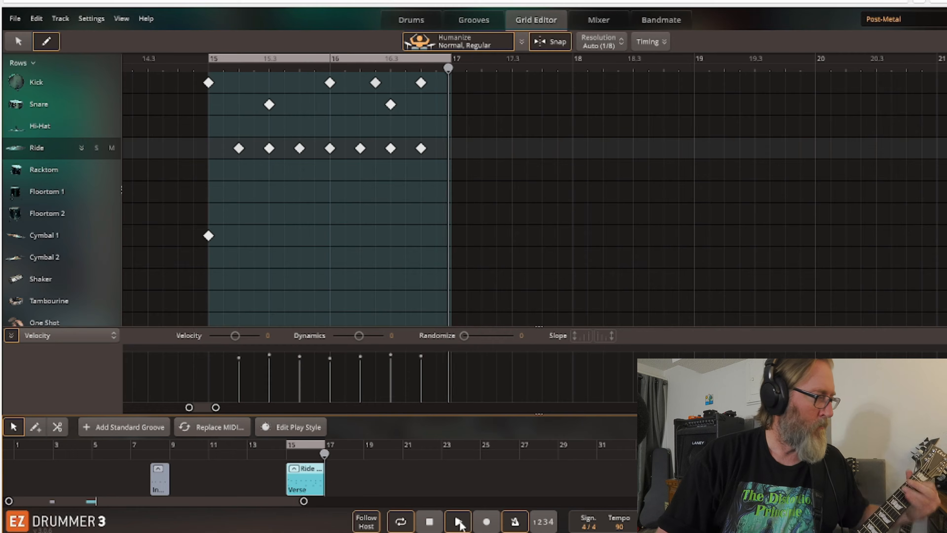
click(429, 524)
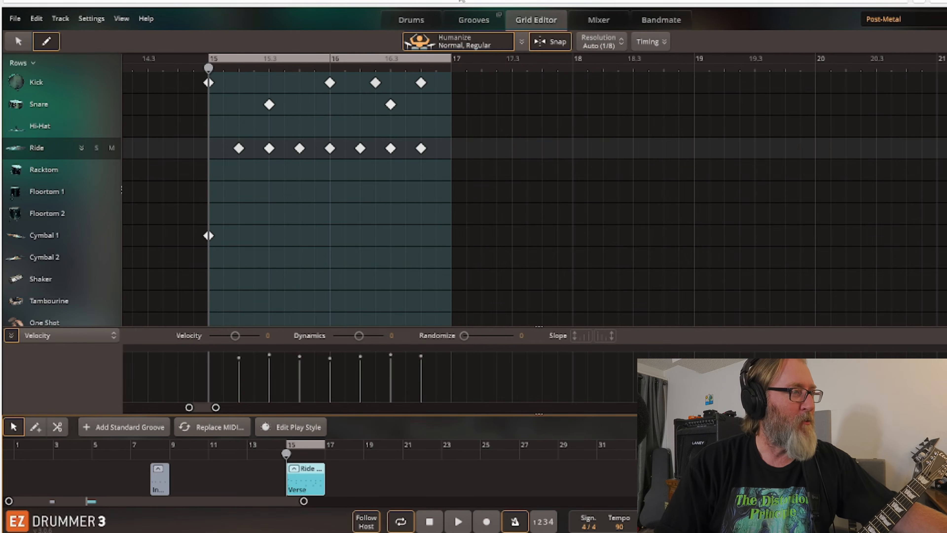
- Limit the Tap2Find groove matches to the Doom Metal Essentials folder within User MIDI's Drum Beats
click(481, 29)
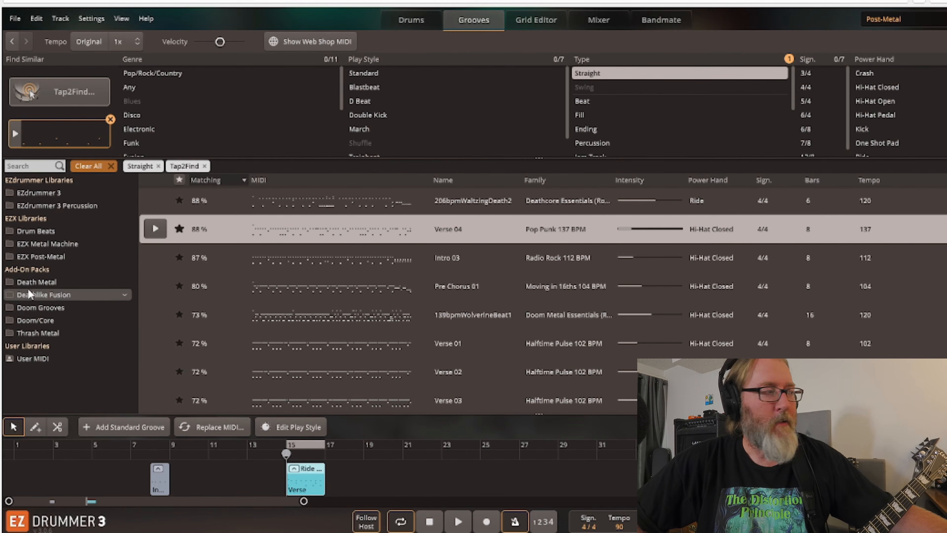
click(39, 358)
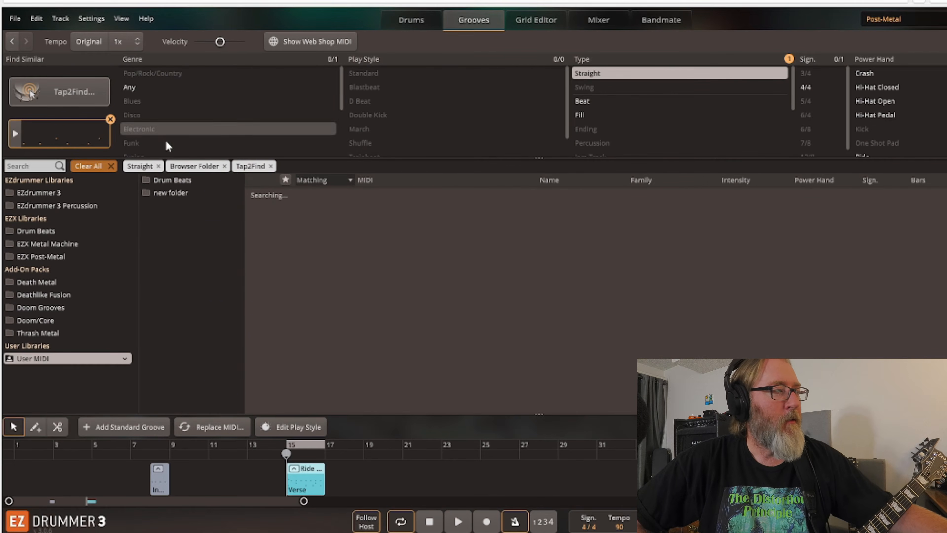
click(178, 180)
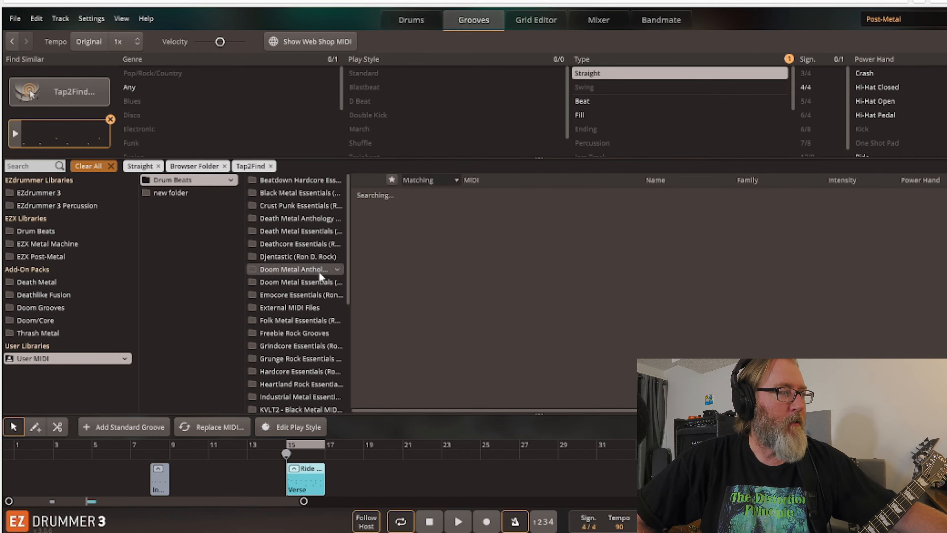
click(303, 282)
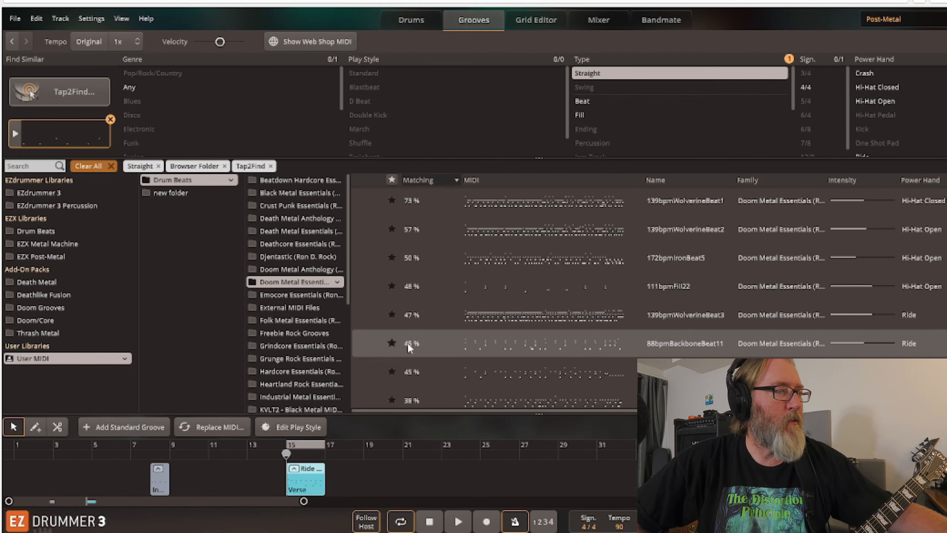
- Audition the 88bpmBackboneBeat11 groove and add it to the song track at bar 9, directly after the intro block
click(367, 343)
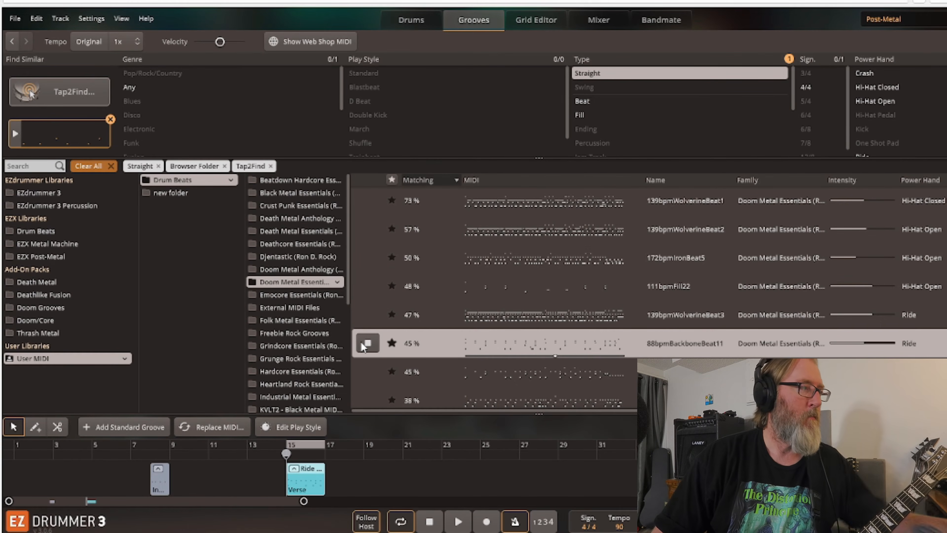
click(429, 525)
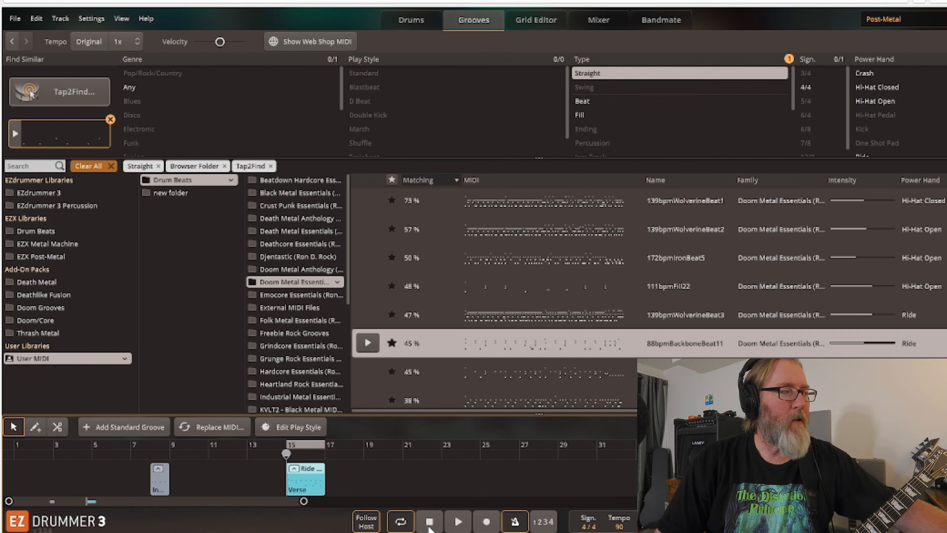
right_click(491, 332)
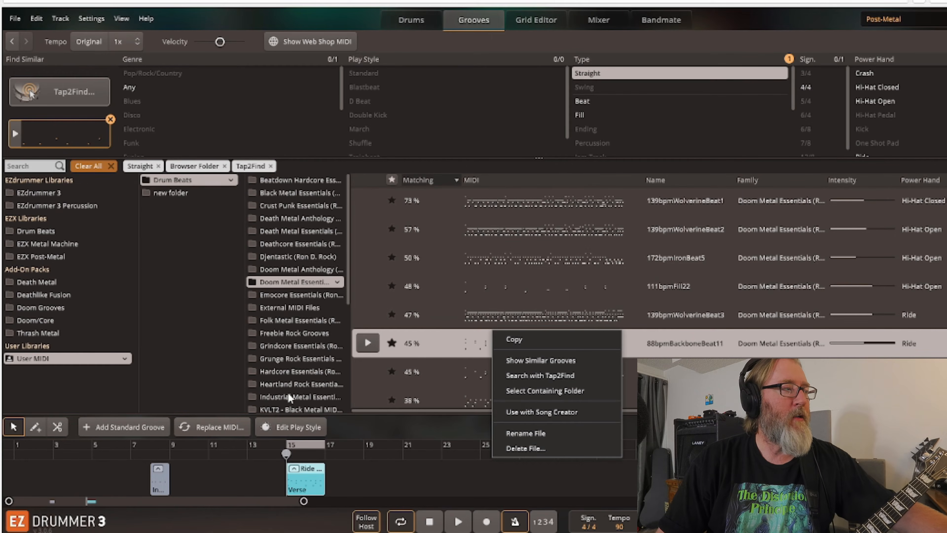
click(451, 351)
drag(451, 351, 250, 459)
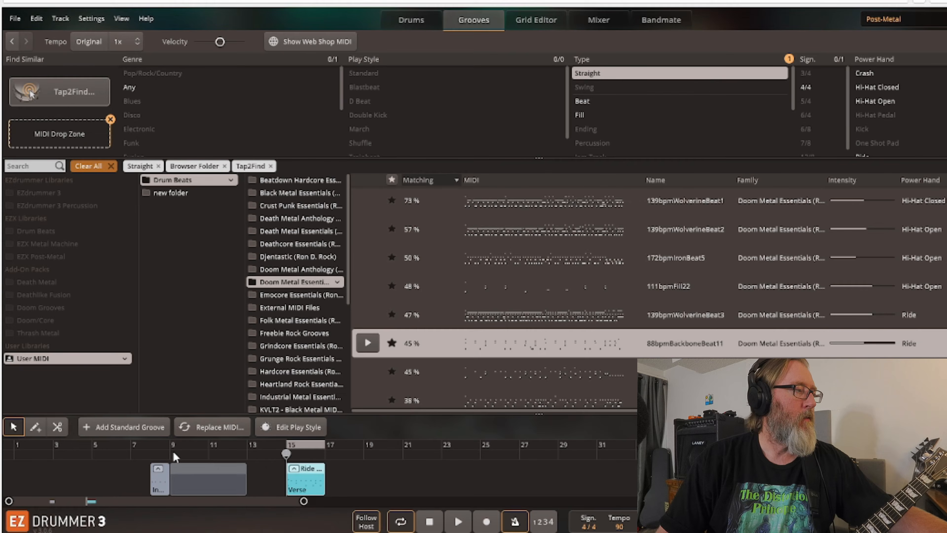
drag(174, 453, 174, 454)
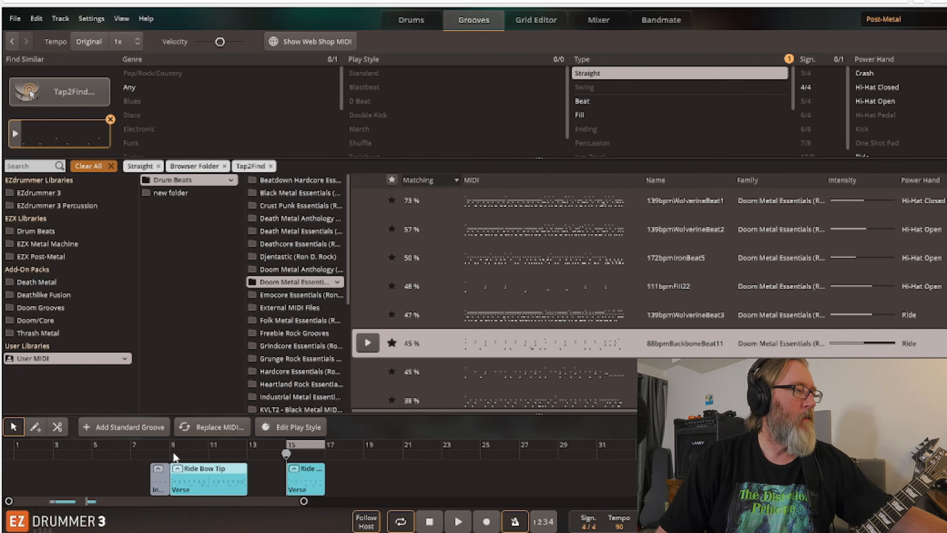
- Open the bar 9 verse block in the Grid Editor and delete the extra kick just before the one between 10.3 and 10.4
double_click(200, 490)
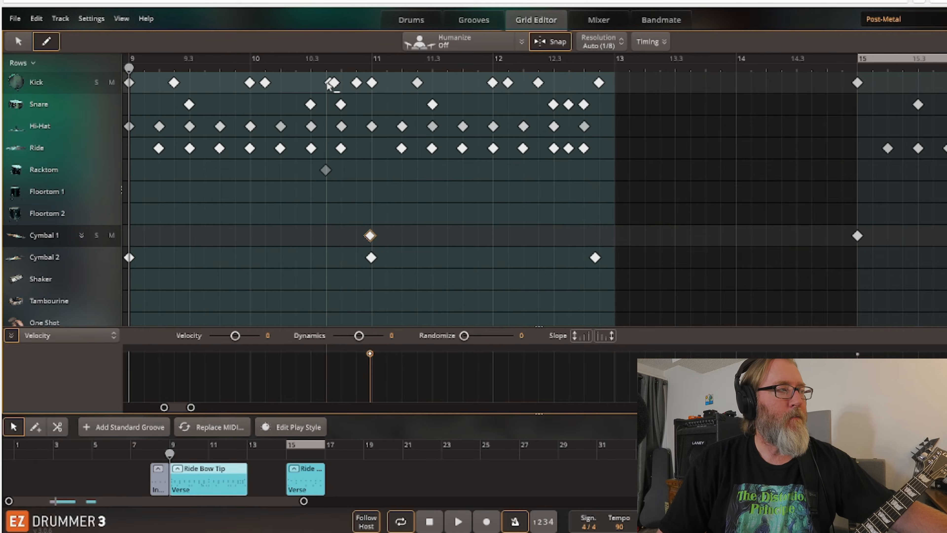
right_click(328, 84)
click(328, 84)
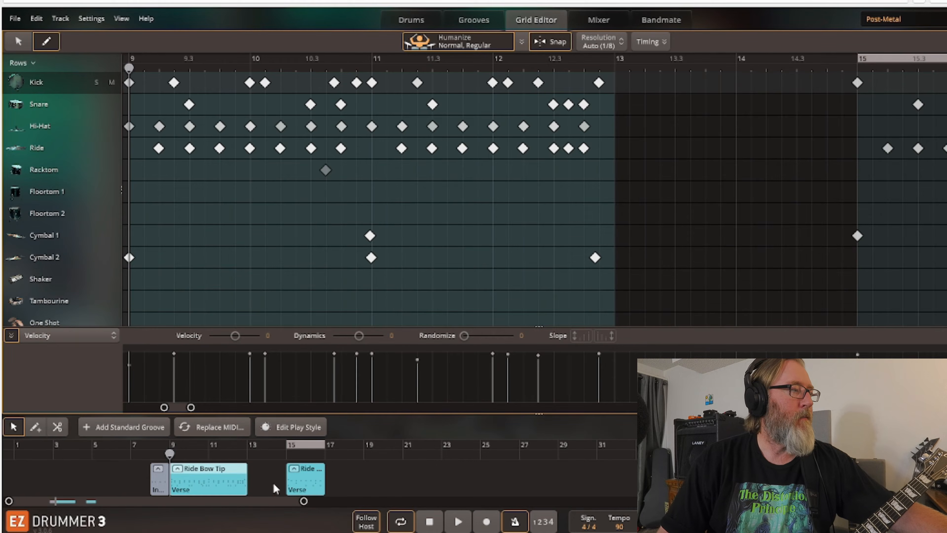
- Move the manually programmed block to bar 13 so it directly follows the verse block
right_click(302, 490)
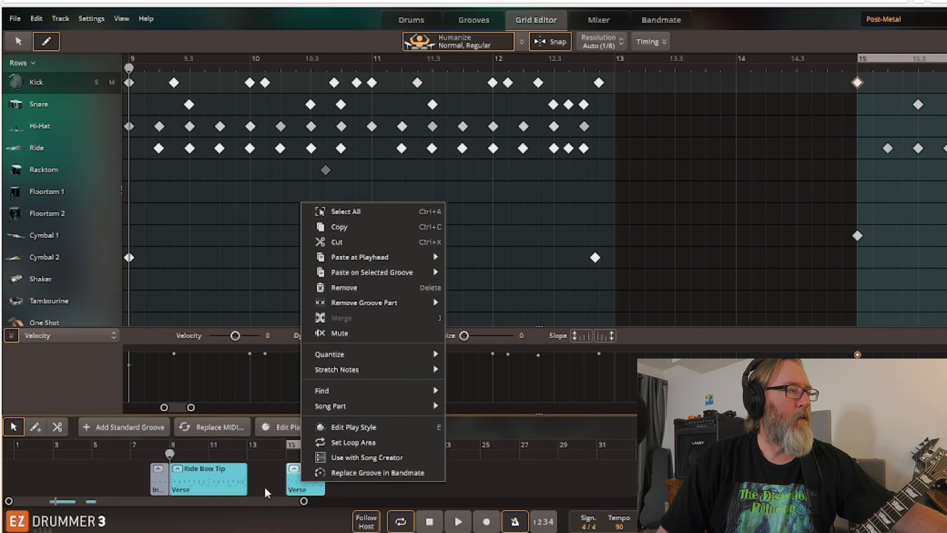
click(297, 493)
drag(296, 493, 260, 494)
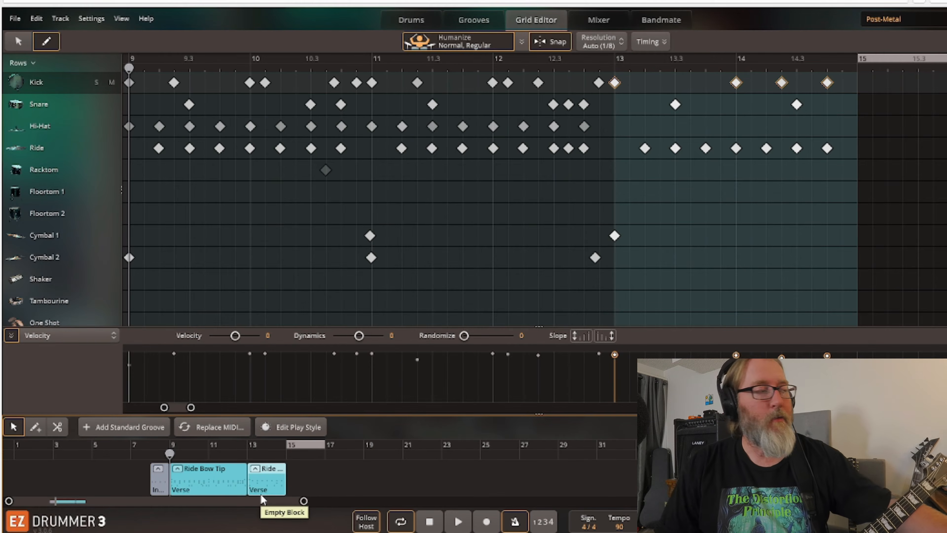
- Set the song part of the block at bar 13 to Pre Chorus
click(259, 491)
right_click(259, 493)
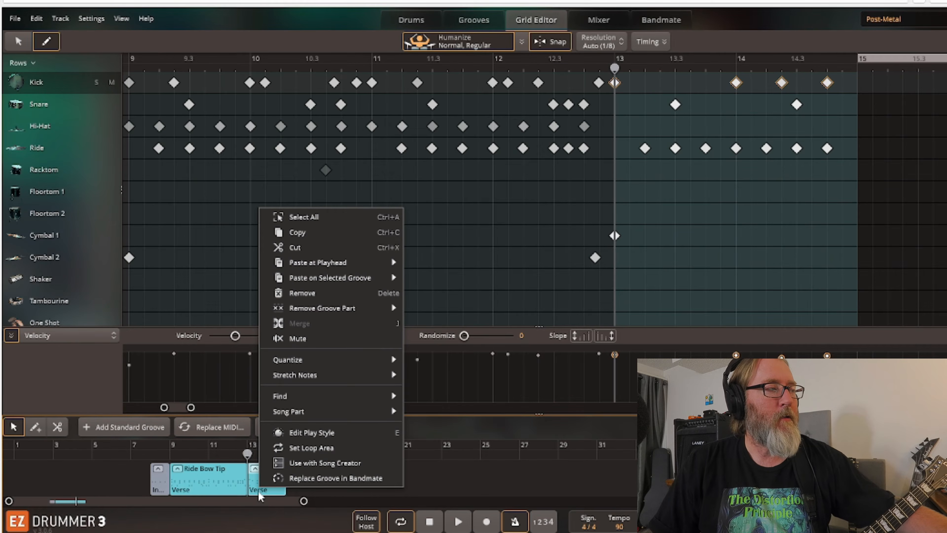
mouse_move(373, 411)
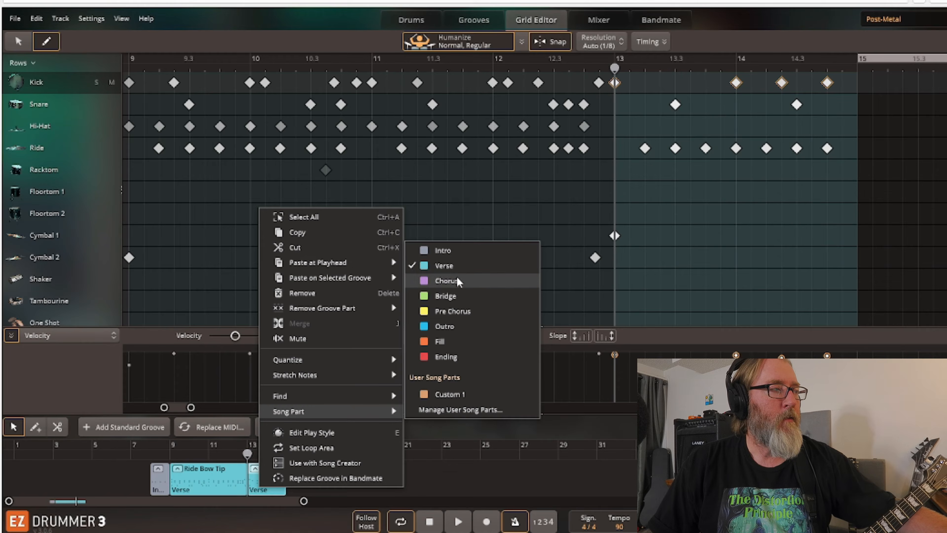
click(452, 312)
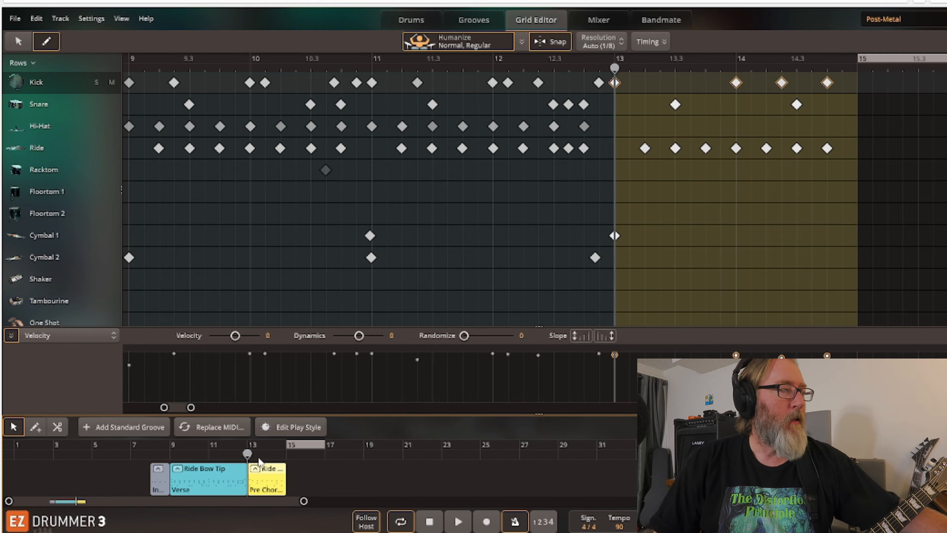
- Play the track from bar 7 through the intro, verse and pre-chorus blocks, then stop playback
click(144, 461)
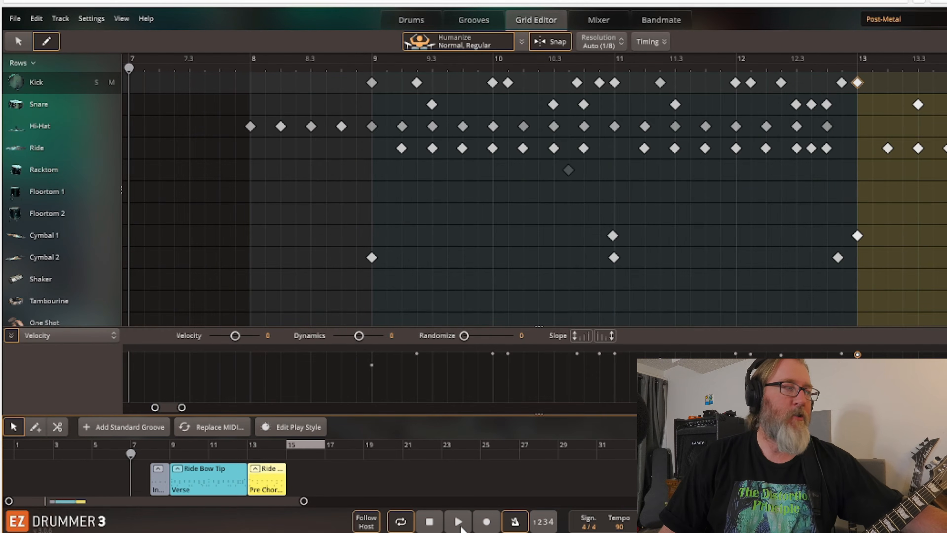
click(460, 529)
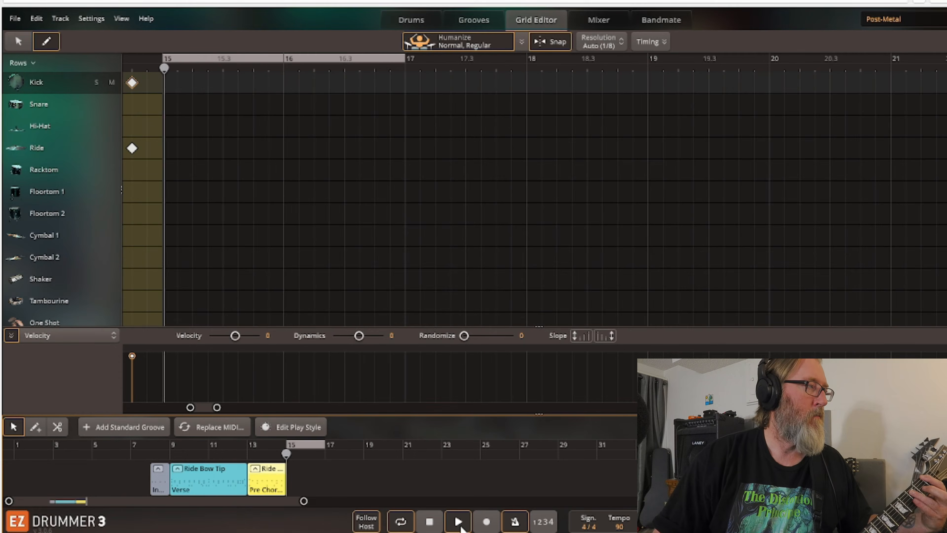
click(441, 524)
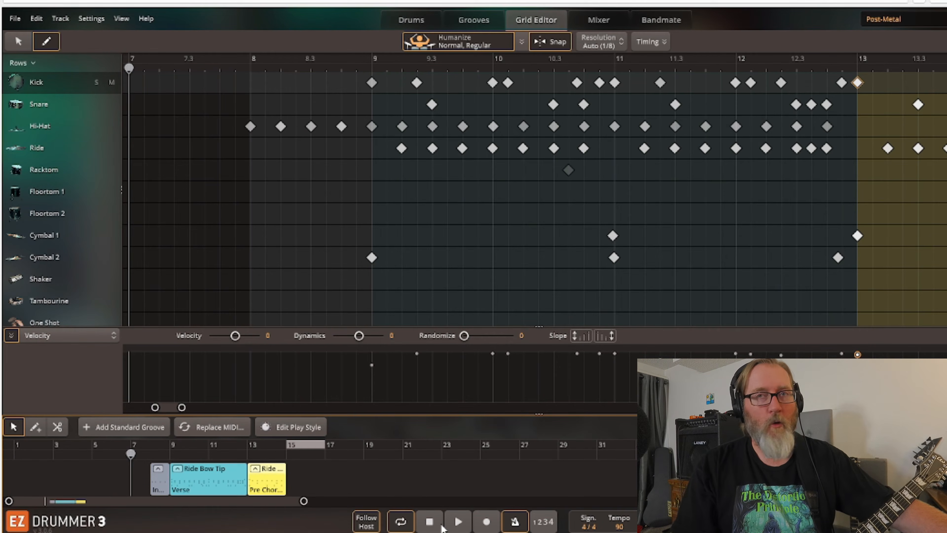
- Duplicate the Pre Chorus block so the copy starts at bar 15
click(265, 488)
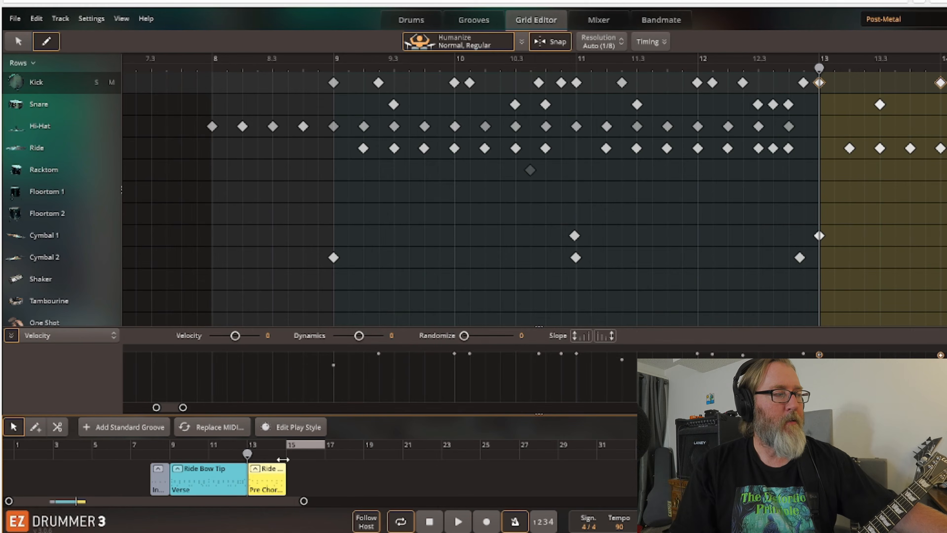
key(ctrl+v)
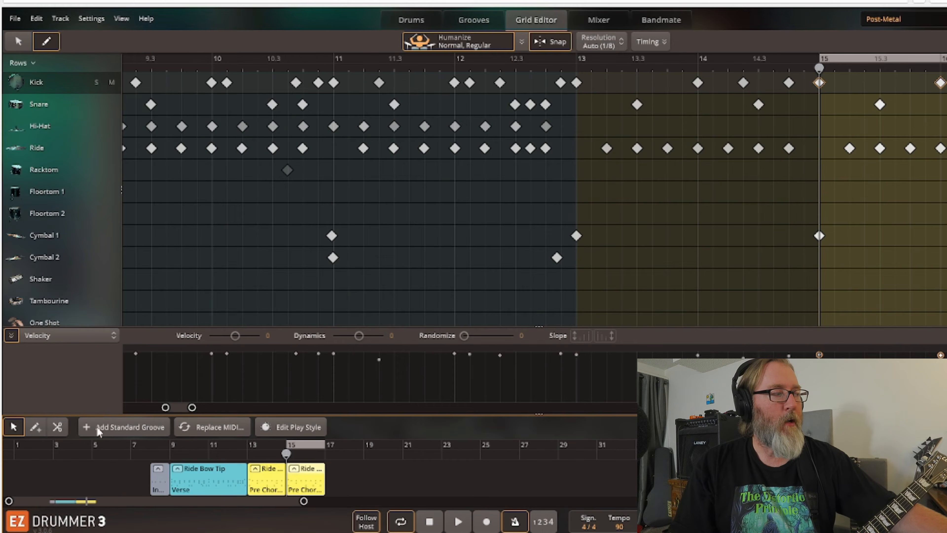
- Play the arrangement from bar 7 through the intro, verse and first pre-chorus into bar 15, then stop playback
right_click(136, 459)
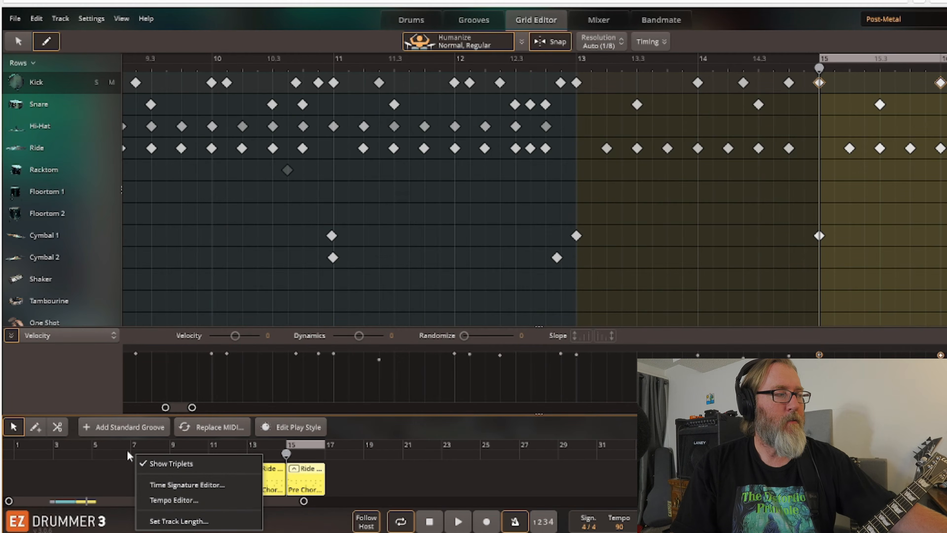
click(123, 468)
click(136, 458)
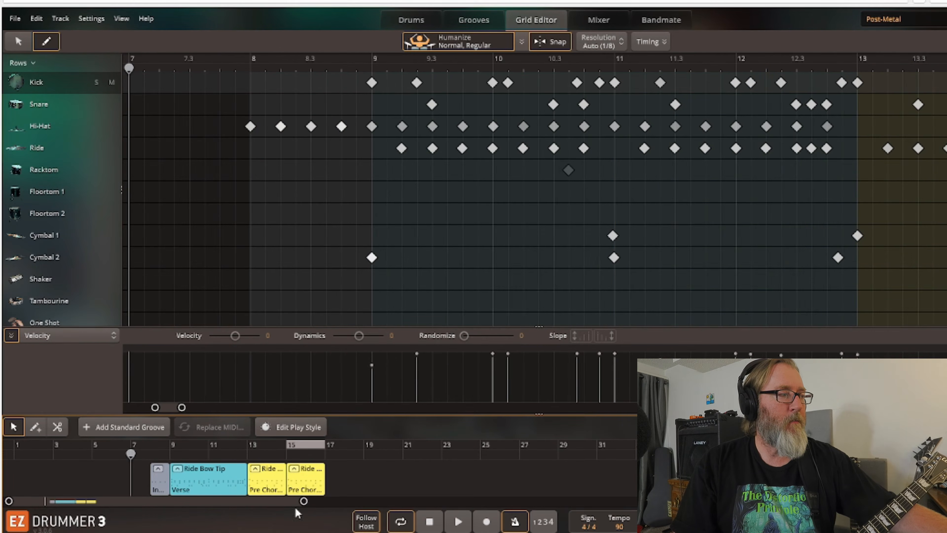
right_click(458, 522)
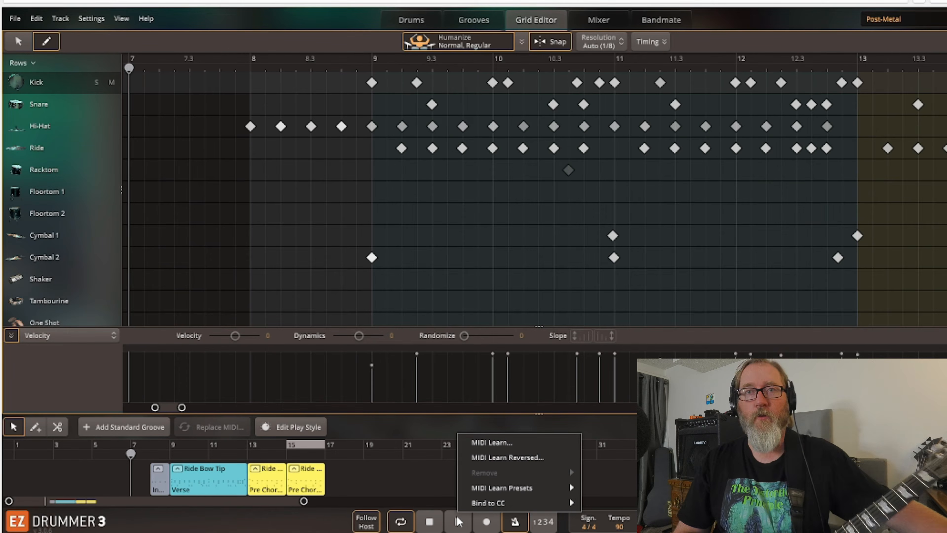
click(459, 522)
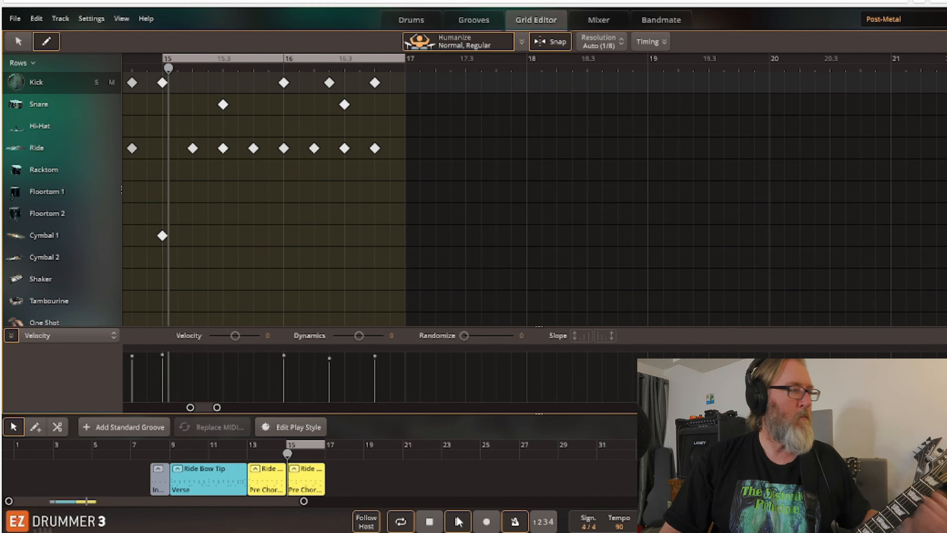
click(429, 522)
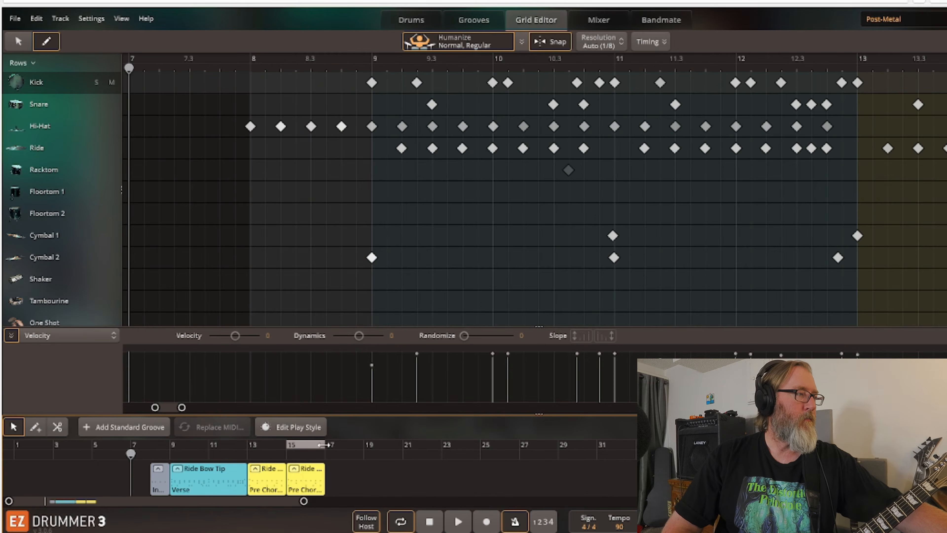
- Copy the Verse block at bar 9 and paste the copy at bar 17, directly after the second Pre Chorus block
click(213, 483)
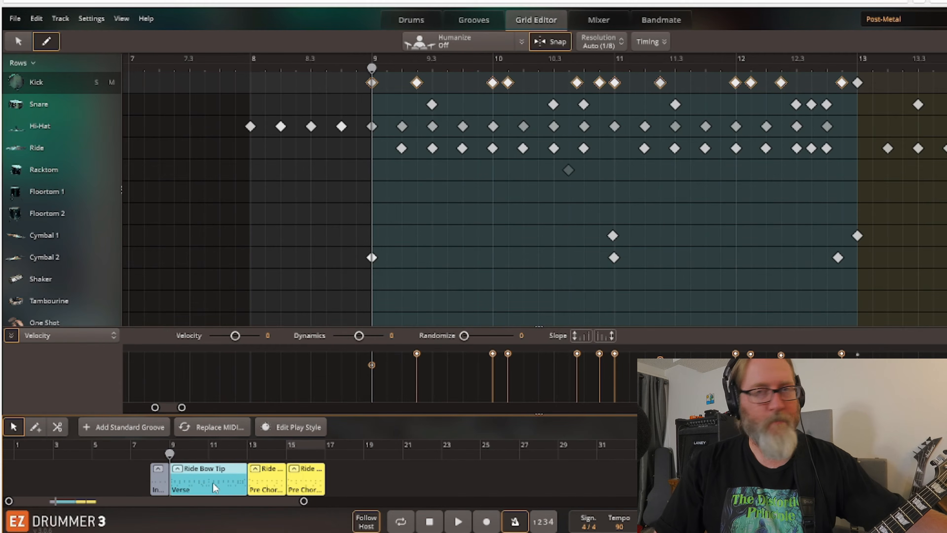
key(Delete)
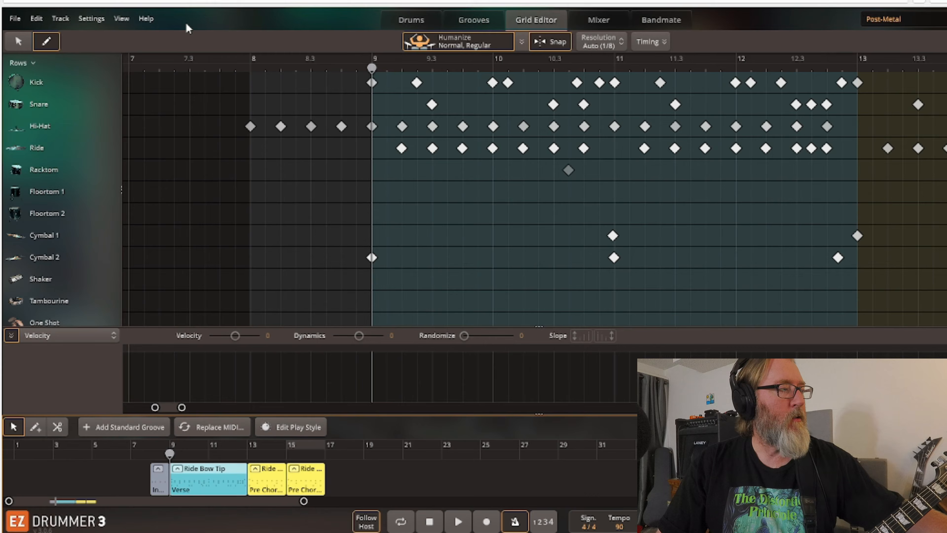
click(325, 460)
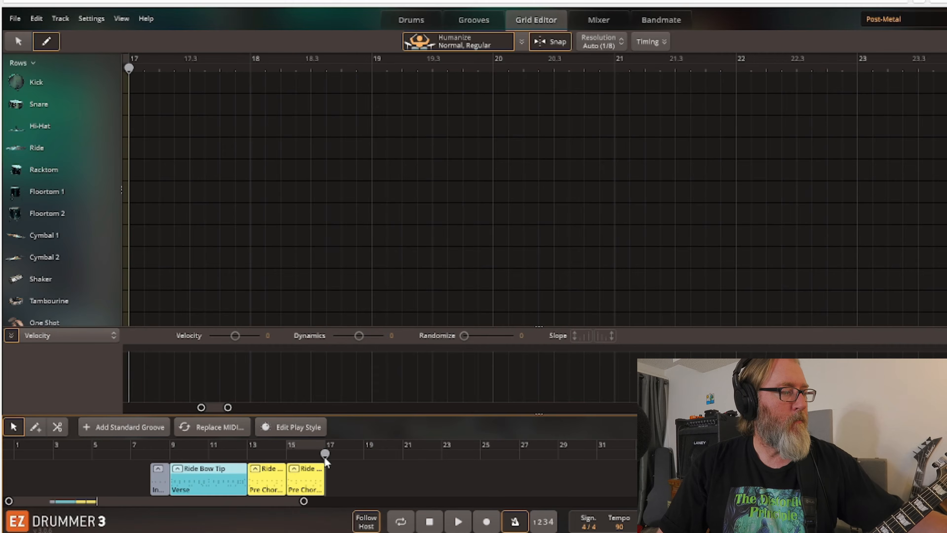
key(ctrl+v)
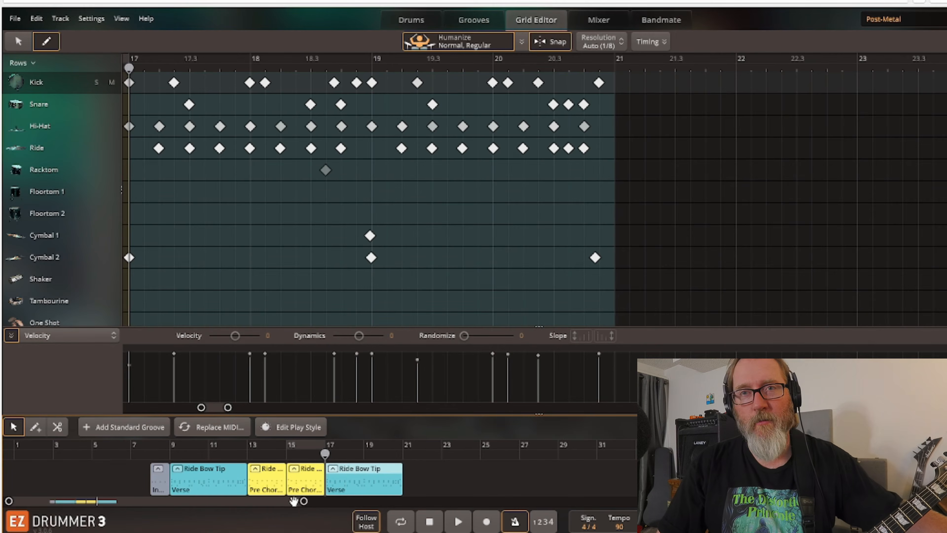
- Paste two copies of the Pre Chorus block after the second verse, at bars 21 and 23
click(403, 458)
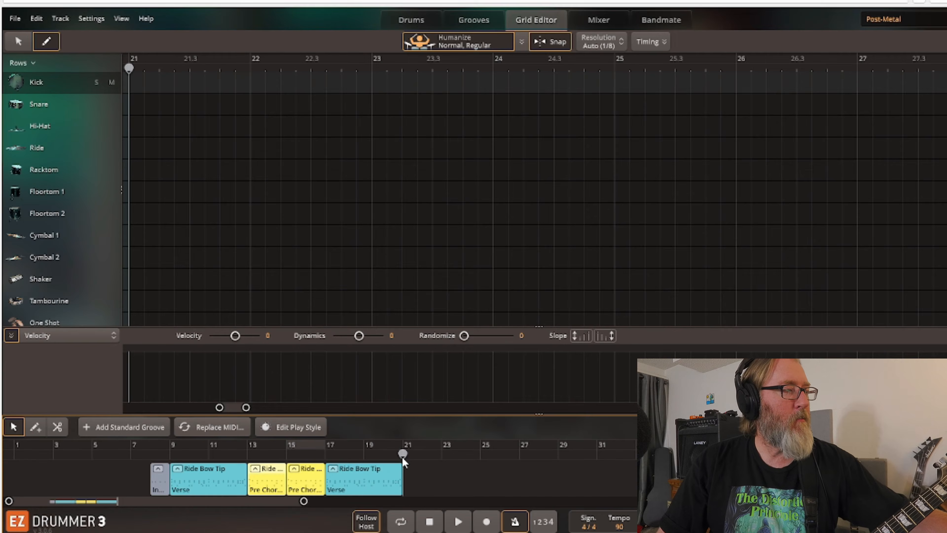
key(ctrl+v)
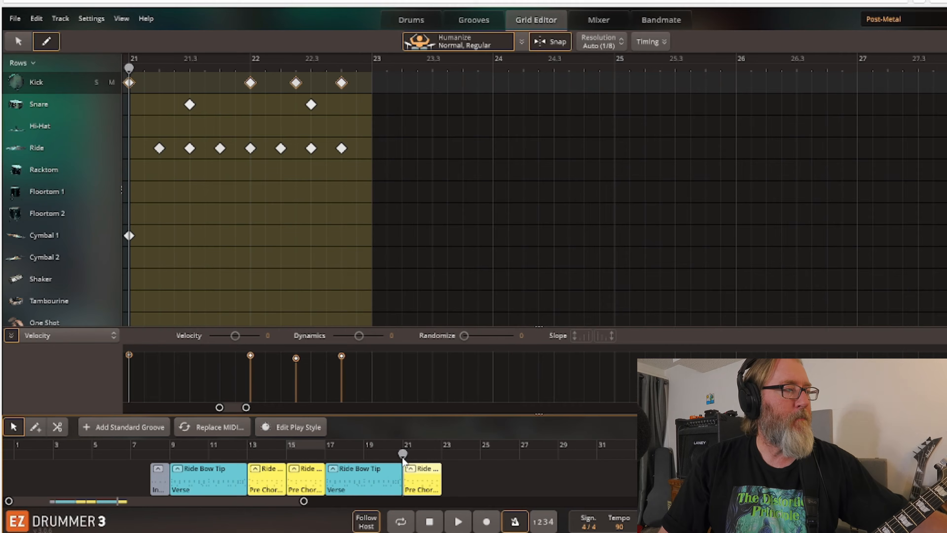
click(448, 455)
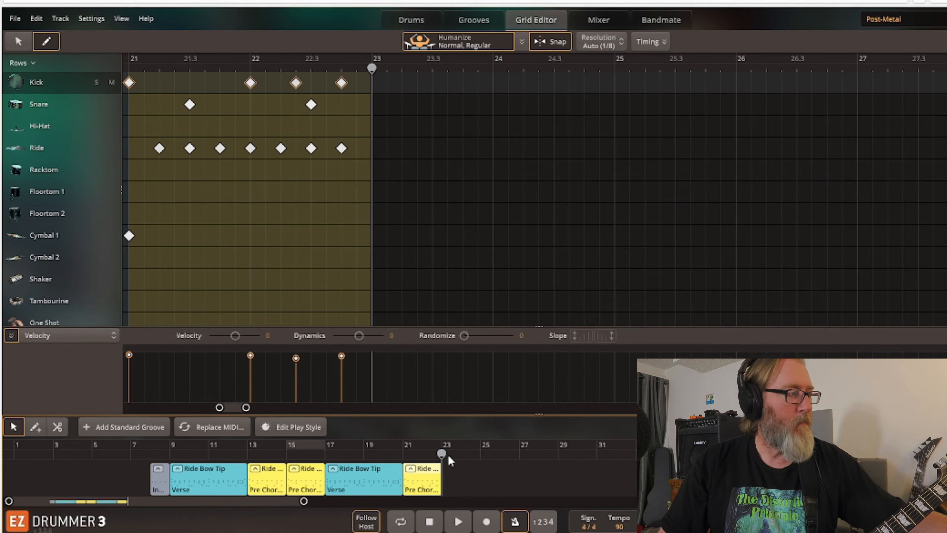
key(ctrl+v)
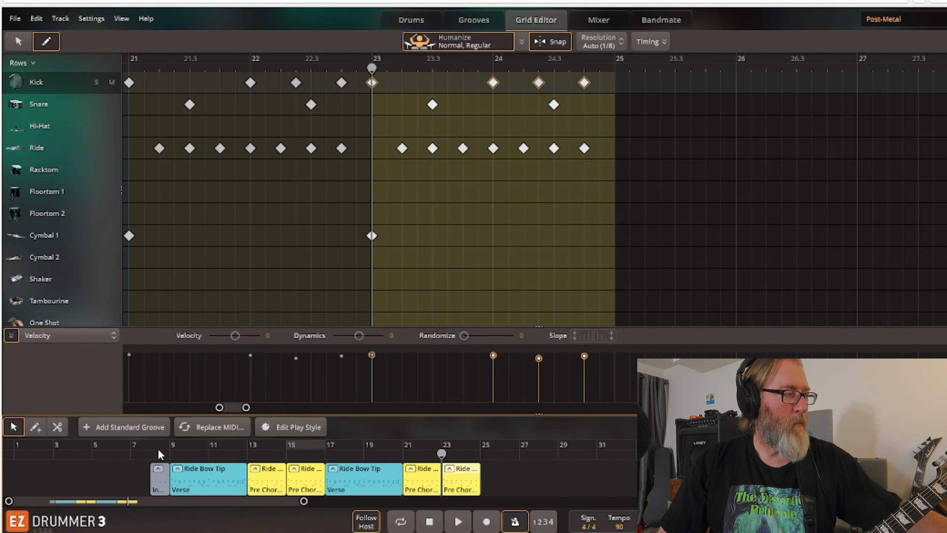
- Play the extended arrangement from bar 7 through the last Pre Chorus block, then stop playback
click(150, 456)
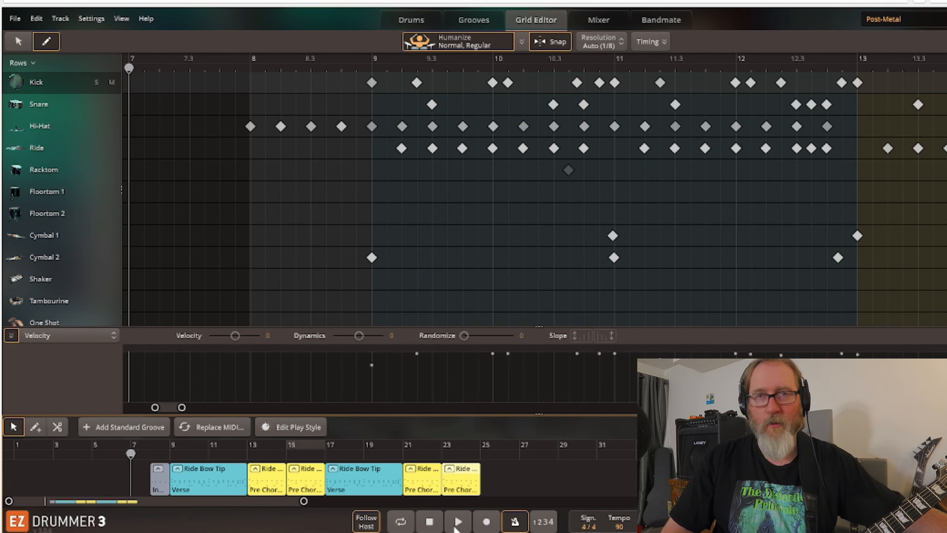
click(454, 526)
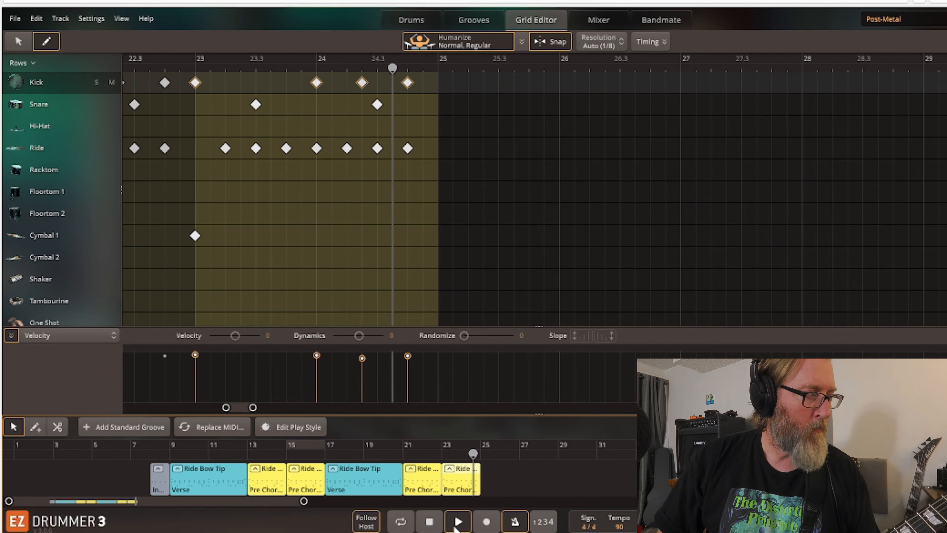
click(441, 521)
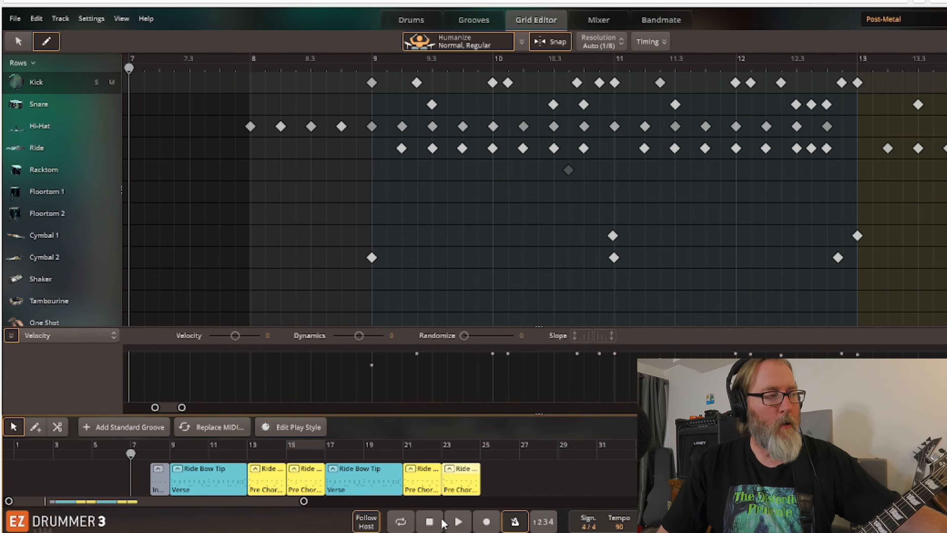
click(479, 453)
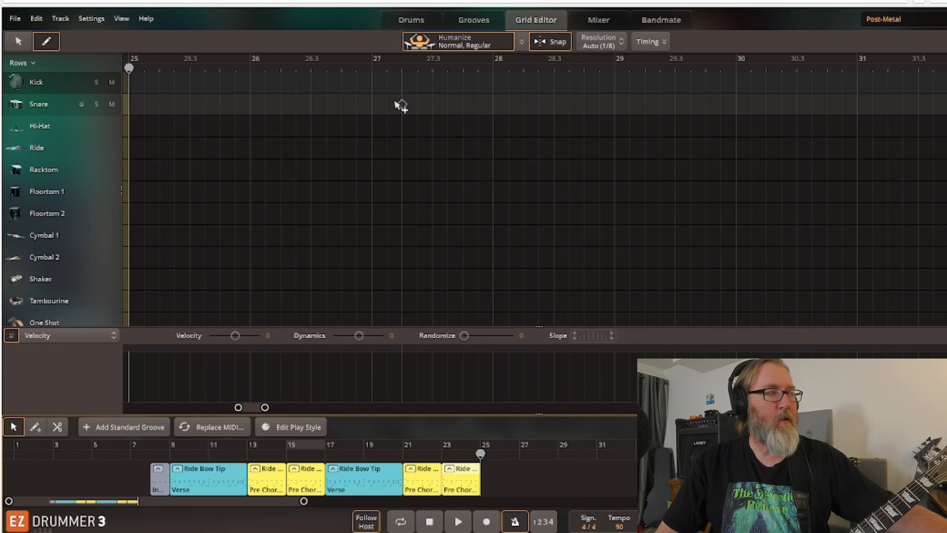
click(474, 20)
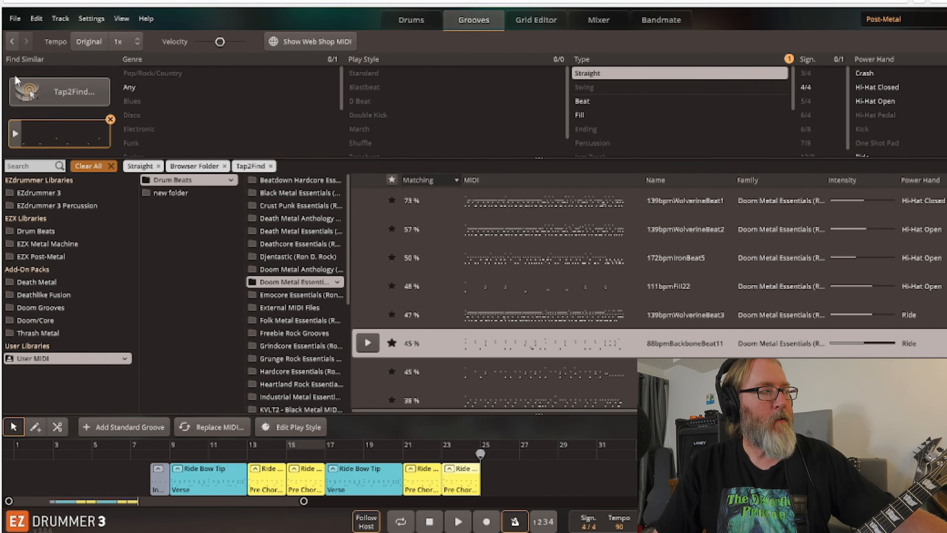
click(60, 93)
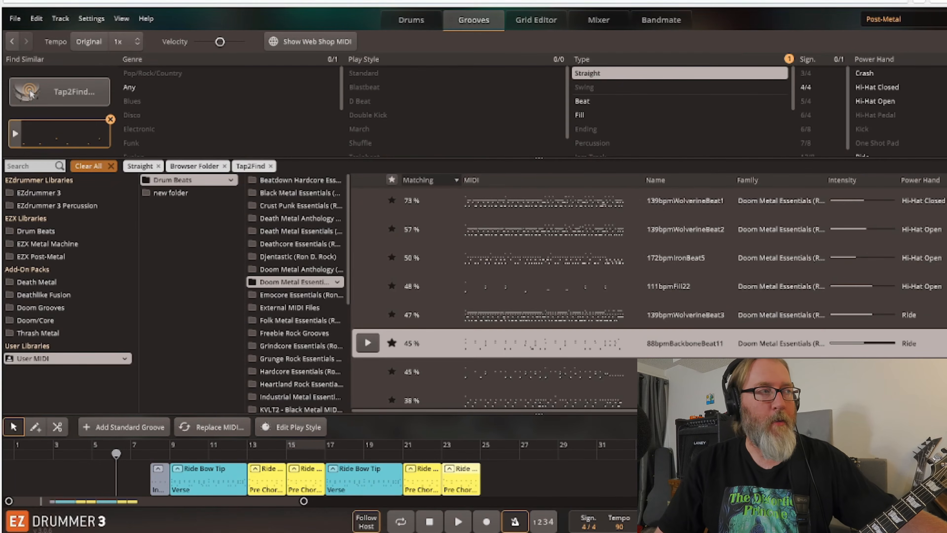
click(655, 25)
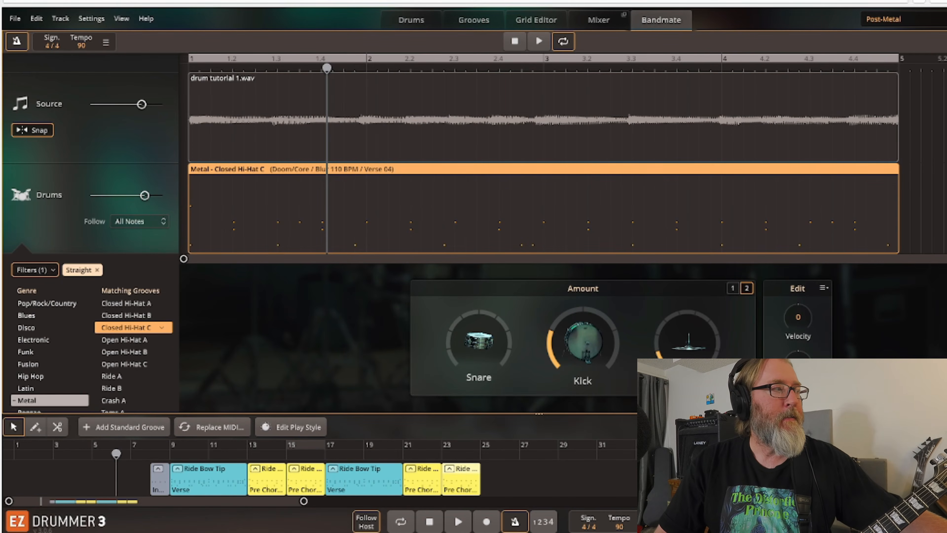
click(512, 23)
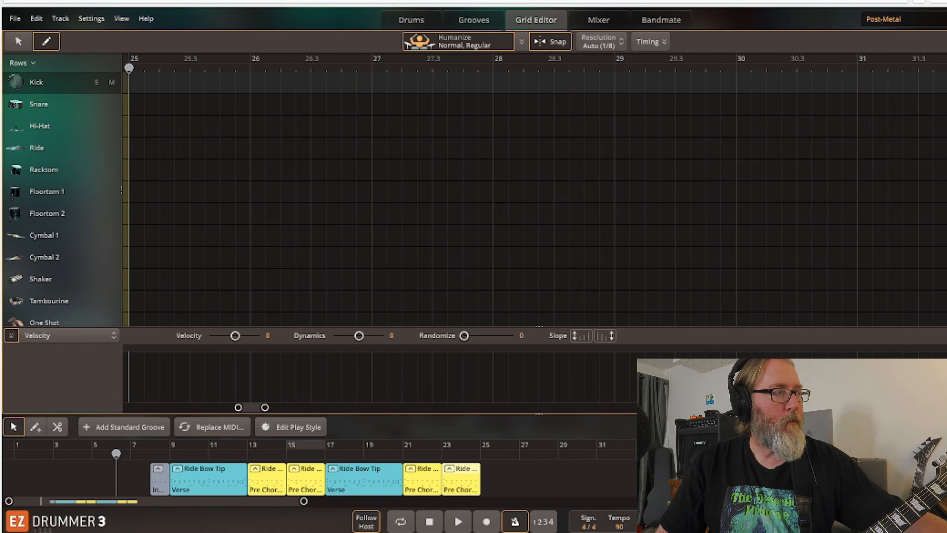
- Open the Doom Metal Anthology folder in the user MIDI grooves and audition the lower 35 % matching 82bpmClassicSabbath ride groove
click(471, 20)
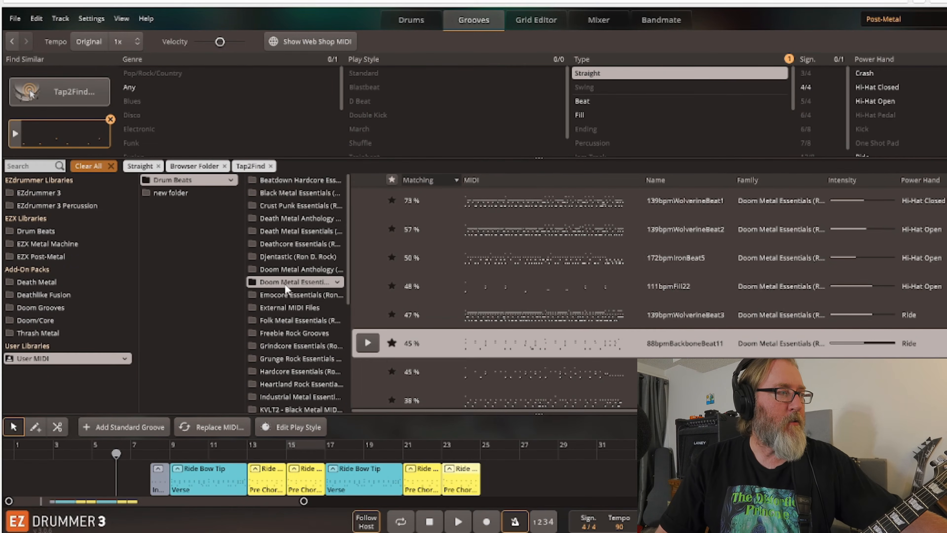
right_click(286, 270)
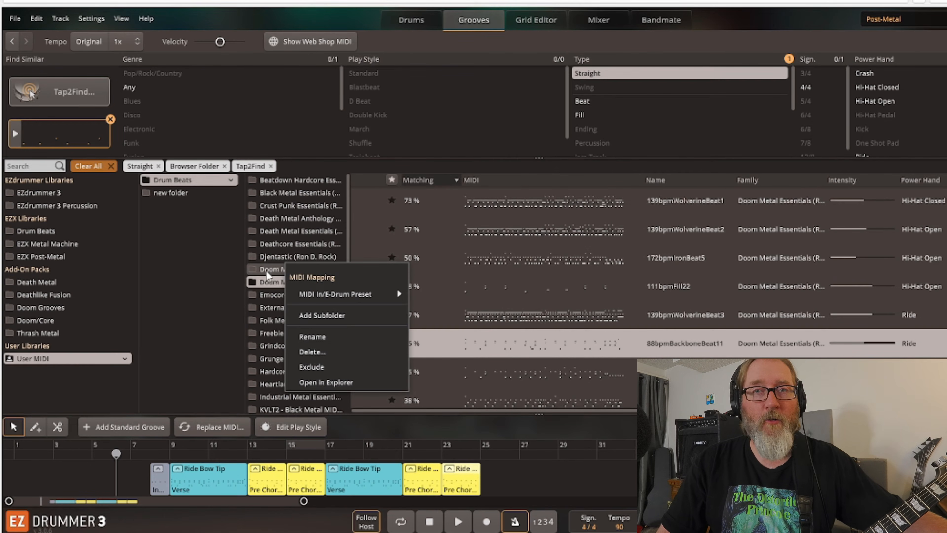
key(Escape)
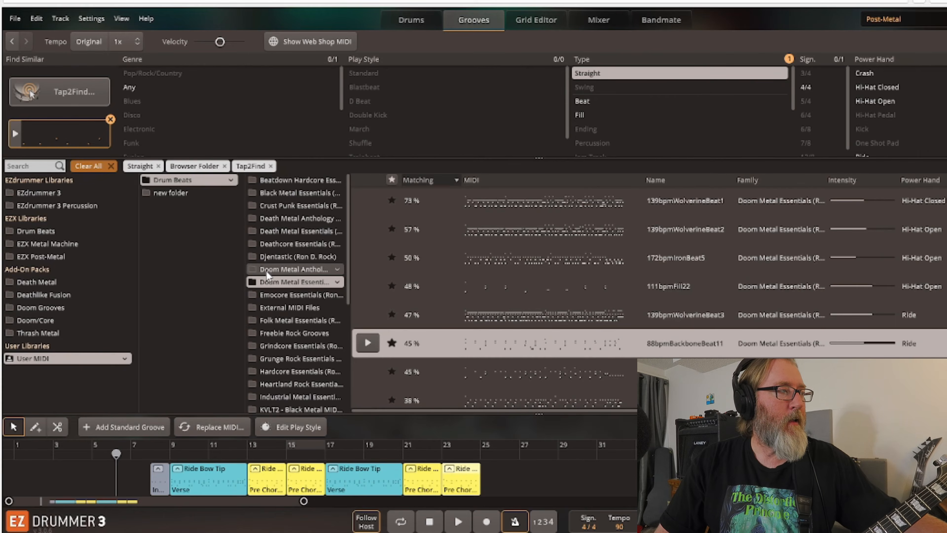
click(267, 271)
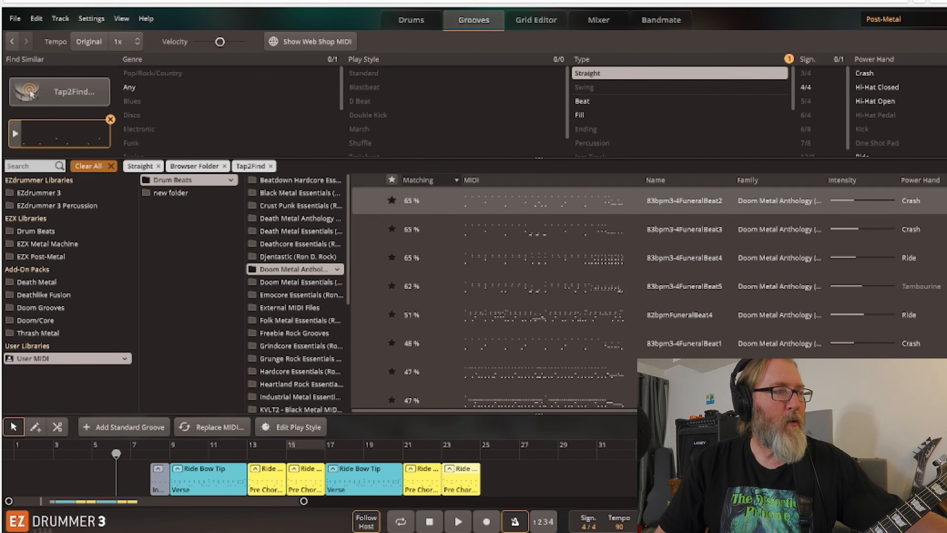
scroll(494, 295, down, 8)
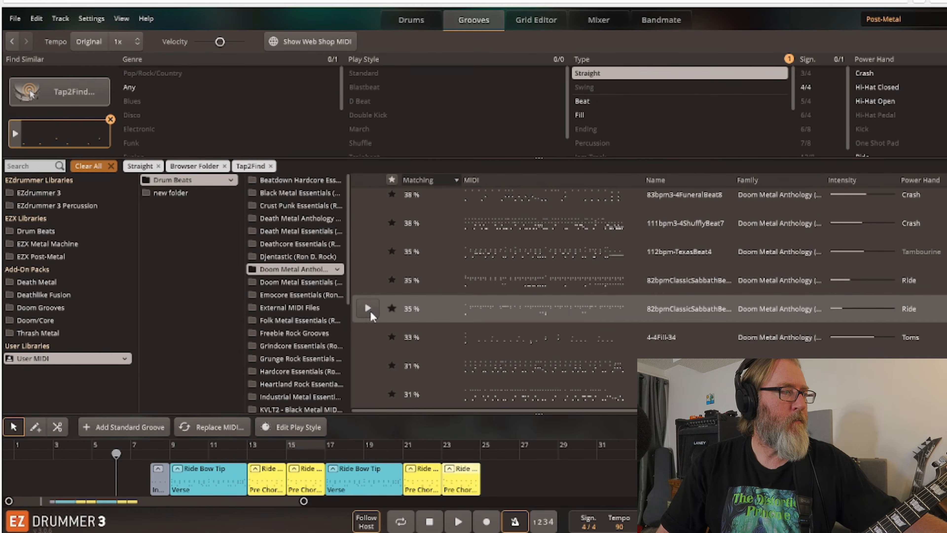
click(368, 308)
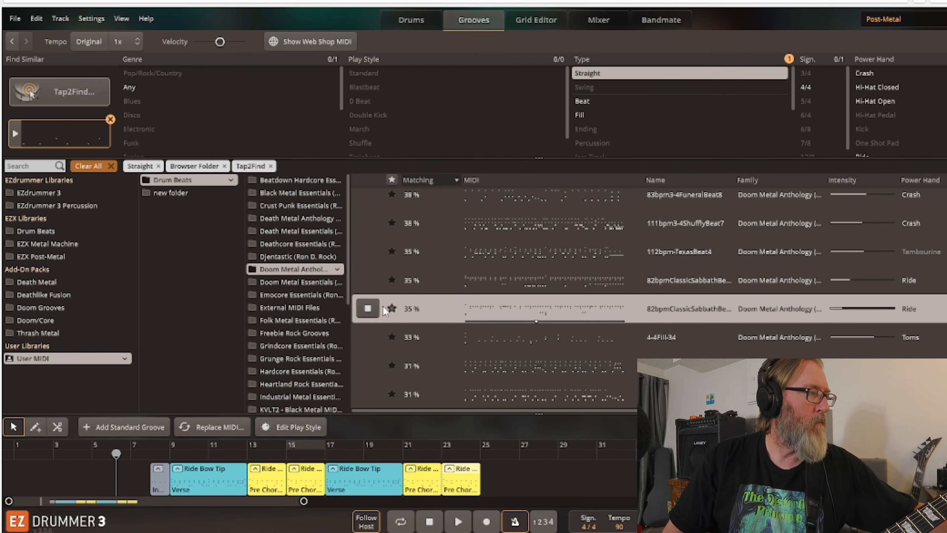
click(366, 314)
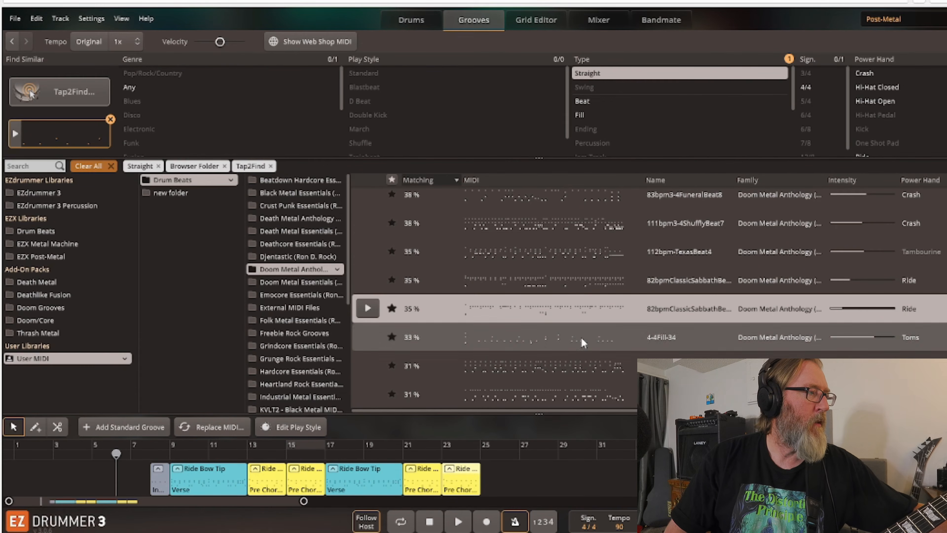
- Sort the grooves by name and audition the first 82bpmClassicSabbath open hi-hat groove and the first crash groove
scroll(634, 242, down, 5)
click(700, 182)
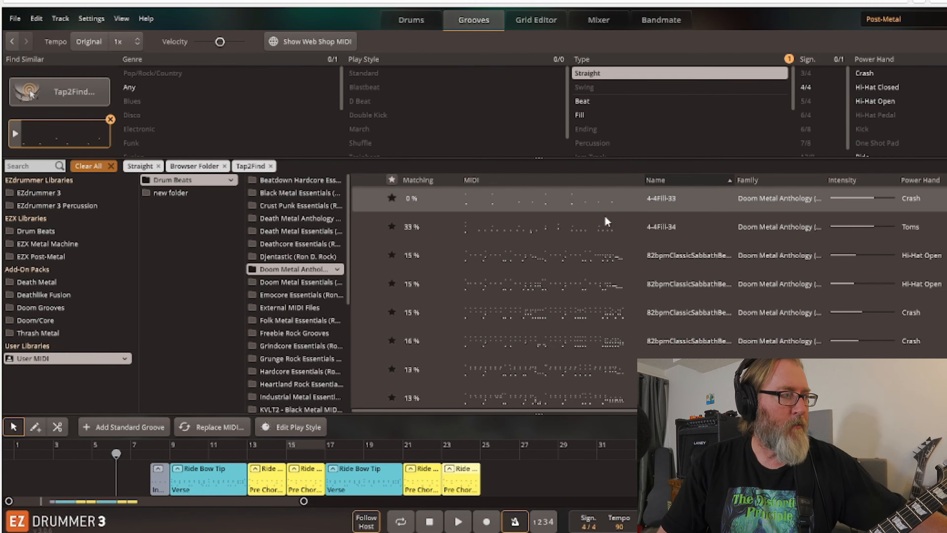
click(367, 255)
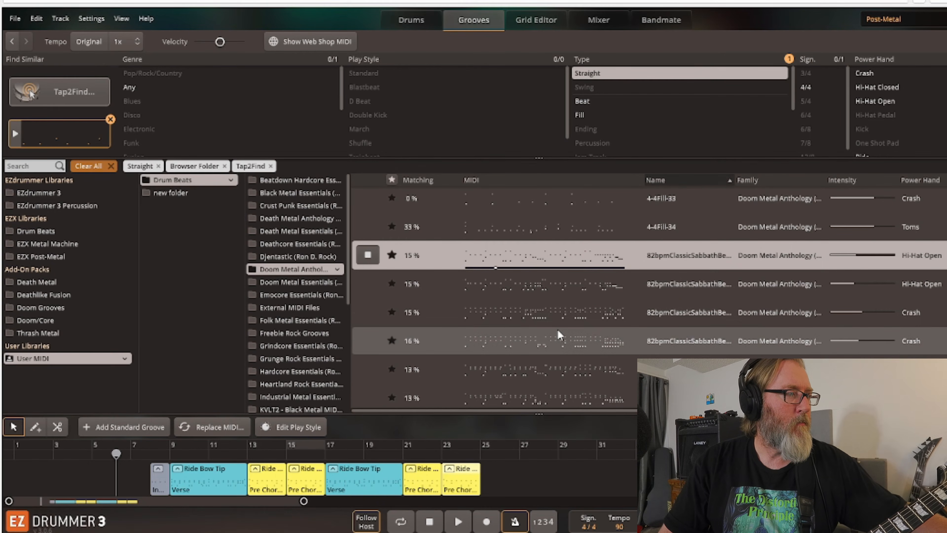
click(367, 312)
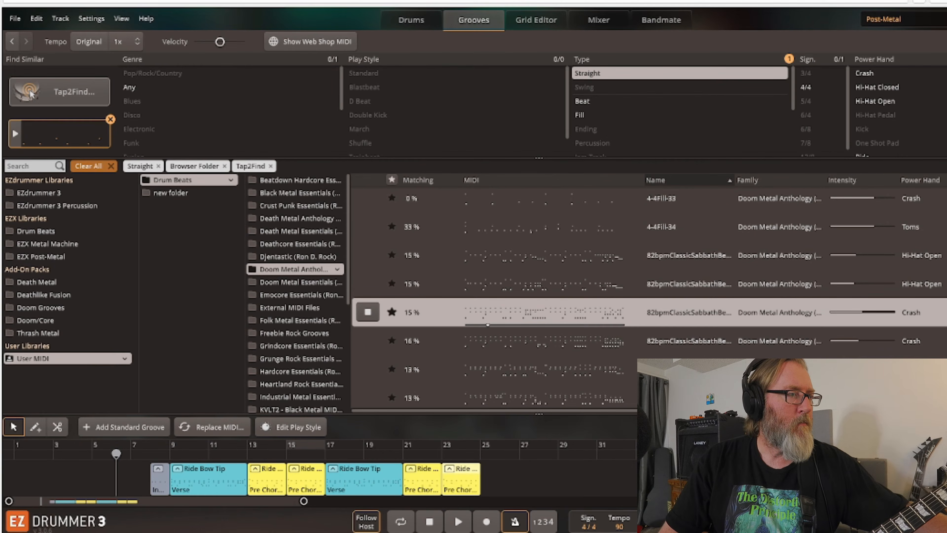
- Audition the 13 % matching 82bpmClassicSabbath tambourine and ride grooves, and add the ride groove to the track at bar 25
scroll(633, 294, down, 5)
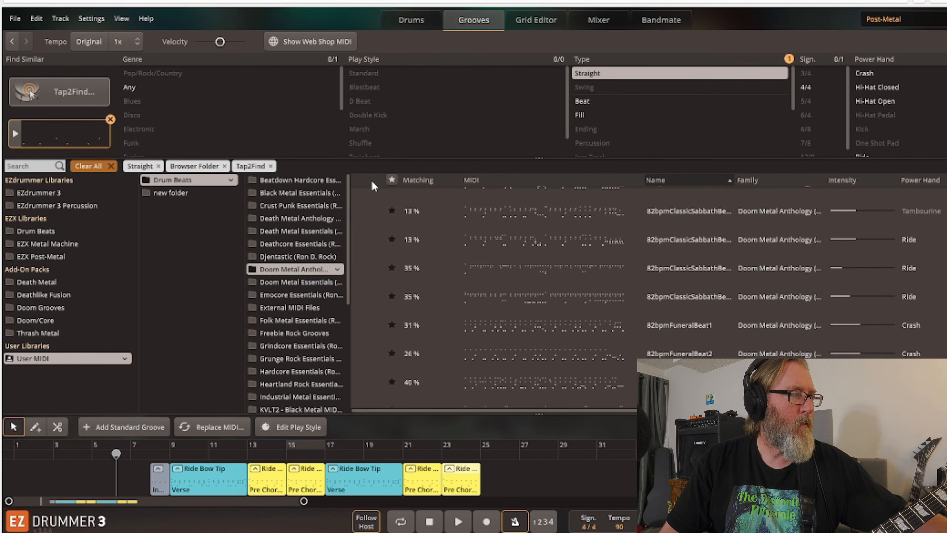
click(367, 210)
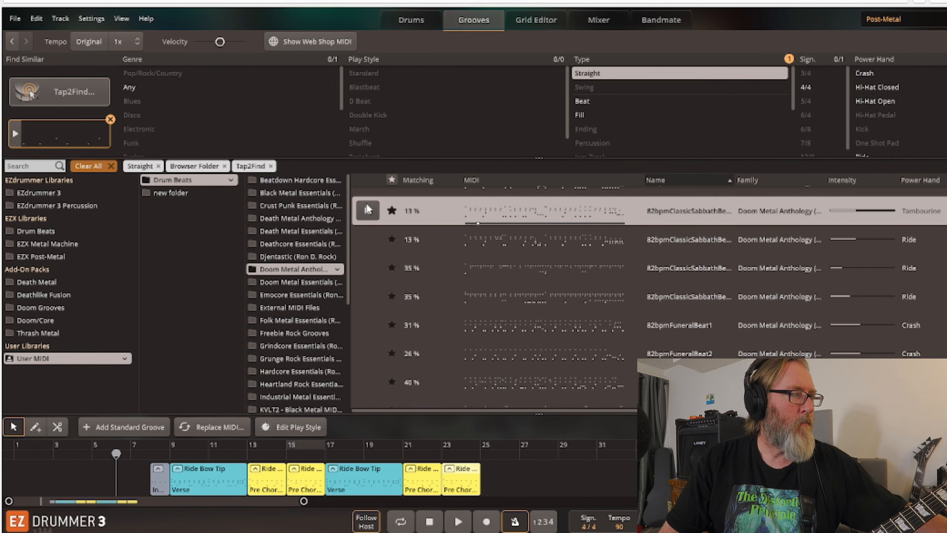
click(368, 240)
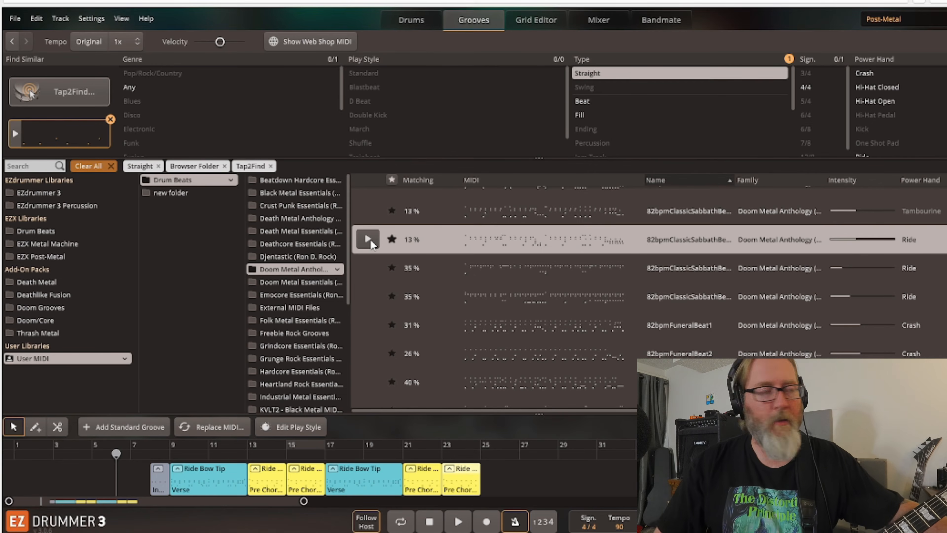
drag(482, 240, 488, 493)
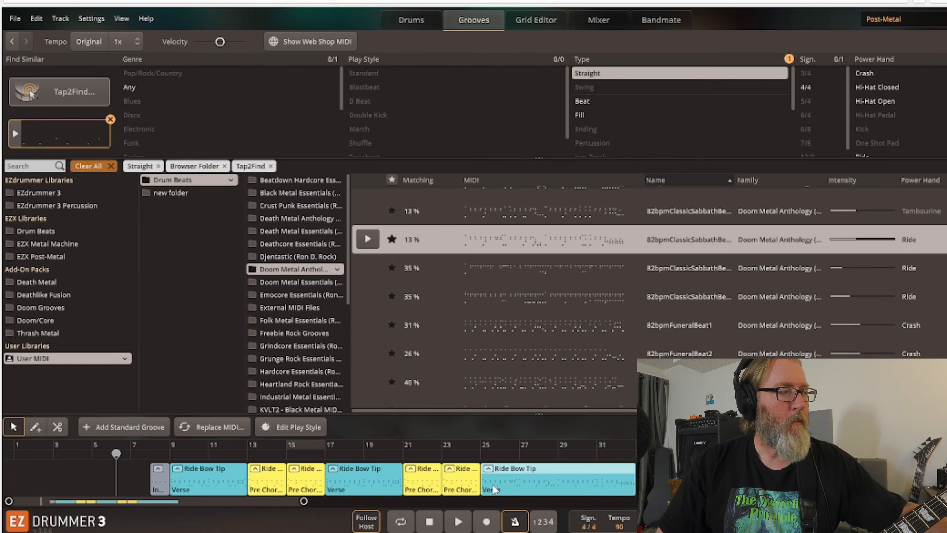
- Set the song part of the groove block starting at bar 25 to Chorus
right_click(494, 485)
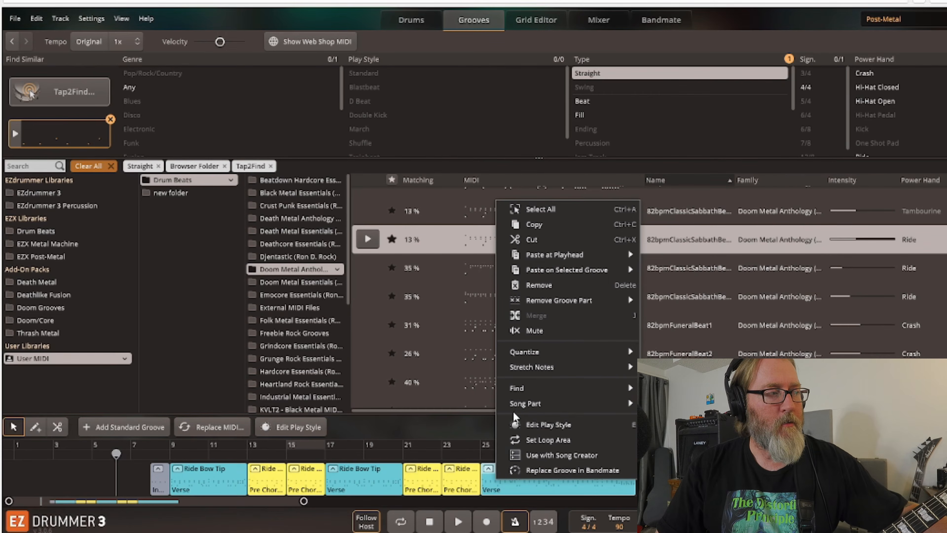
mouse_move(522, 403)
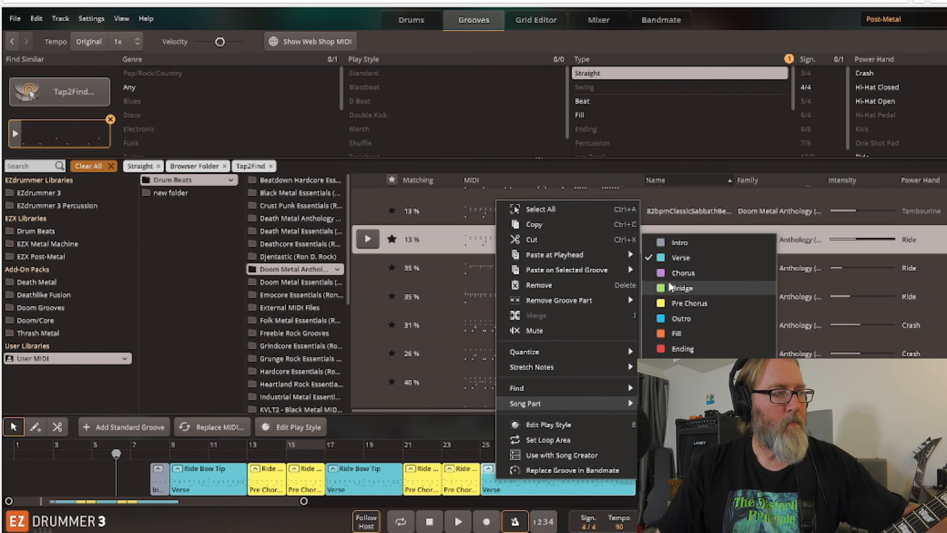
click(681, 272)
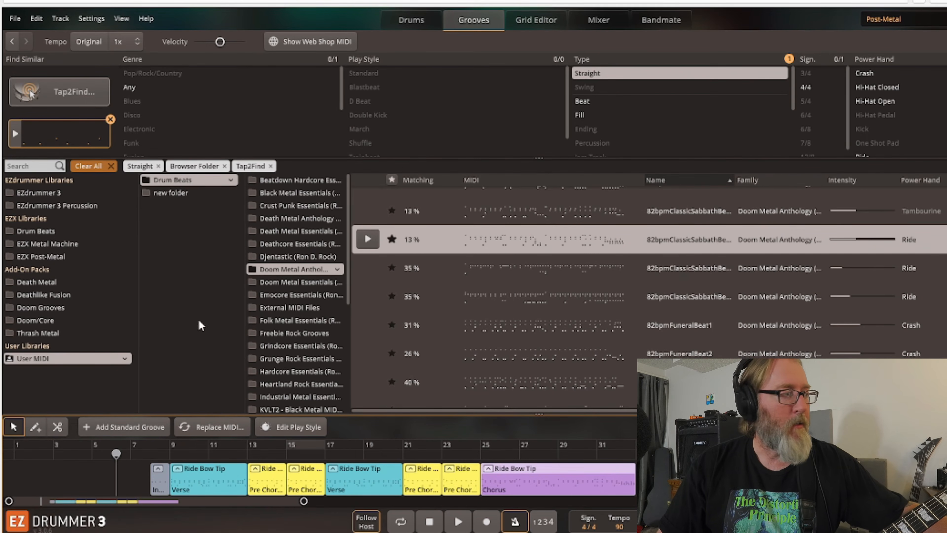
- Play the arrangement from bar 6 through the Chorus block, replay it from bar 23, and stop playback
click(459, 529)
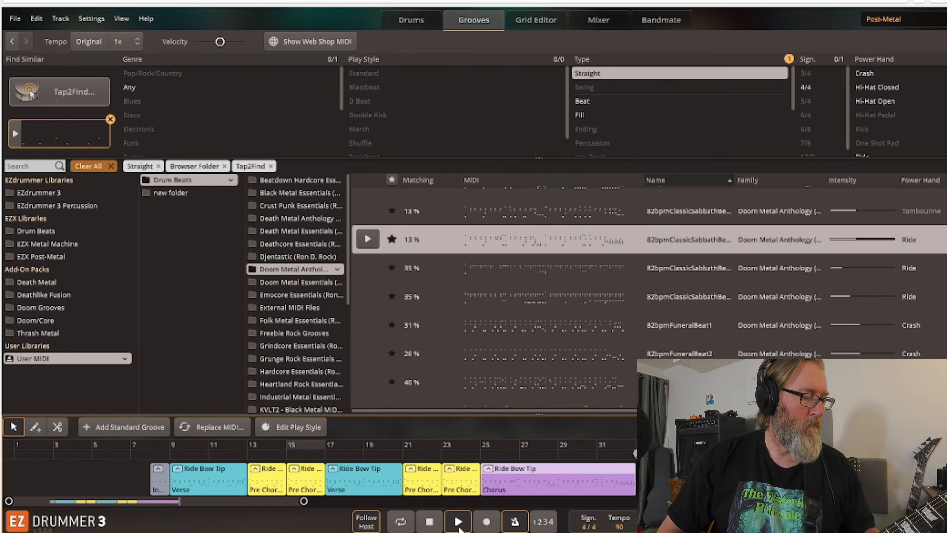
click(432, 523)
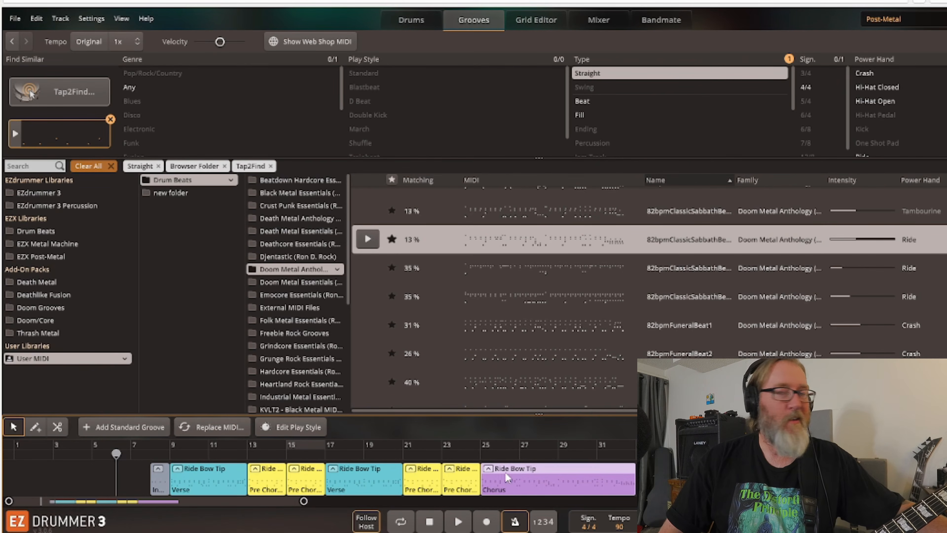
click(456, 453)
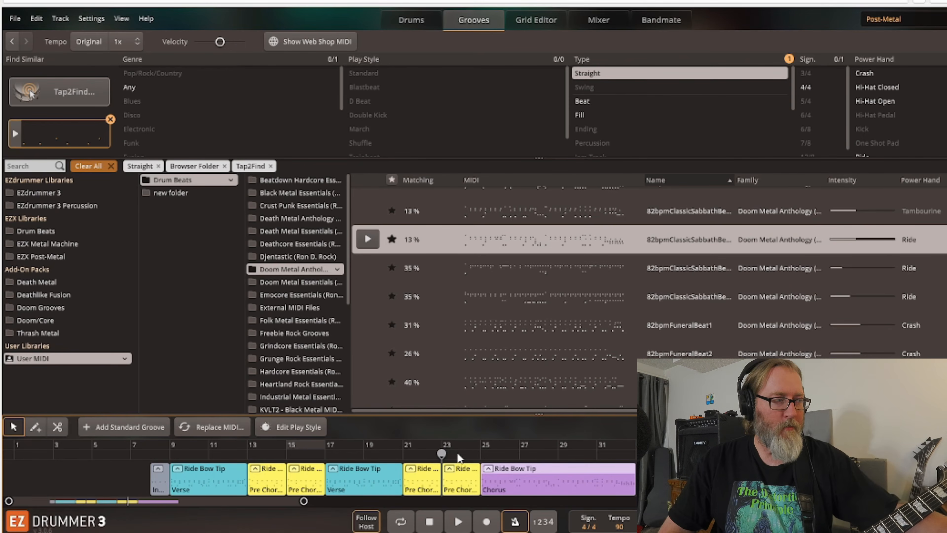
click(458, 524)
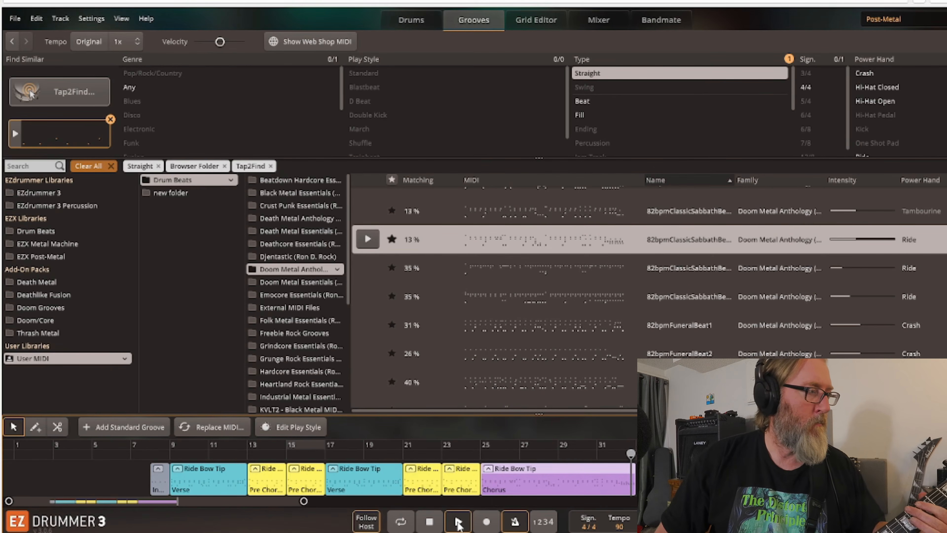
click(430, 520)
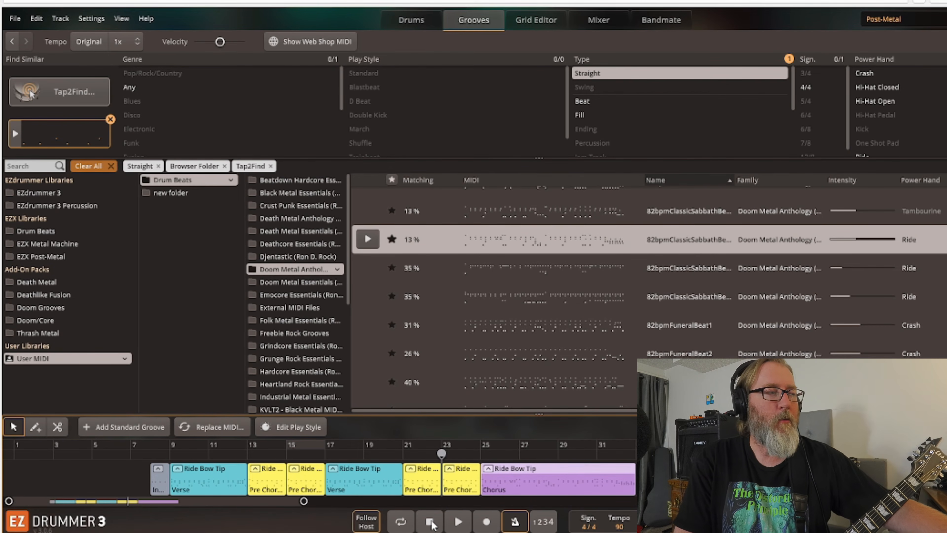
- Move the Chorus block to bar 33 and fill bars 25 to 33 with copies of the Verse and two Pre Chorus blocks
drag(508, 479, 665, 485)
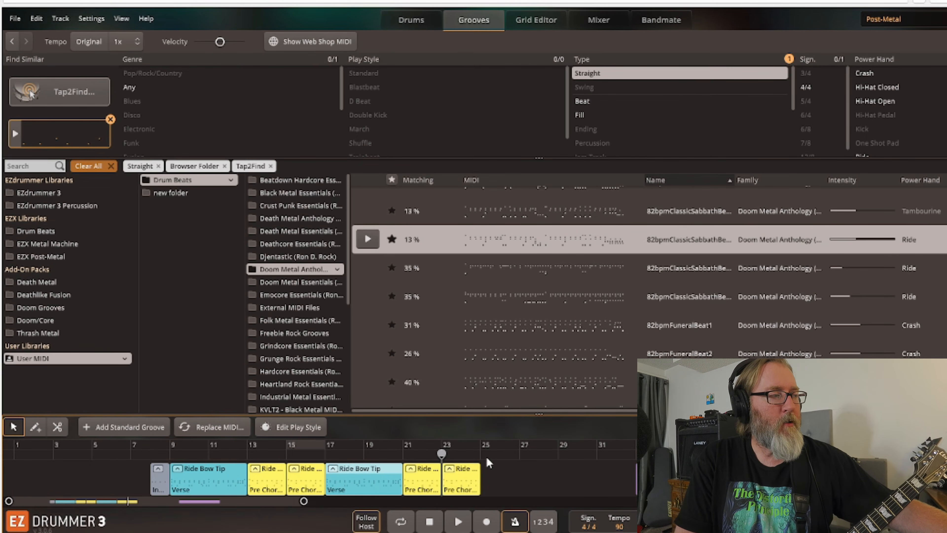
click(479, 456)
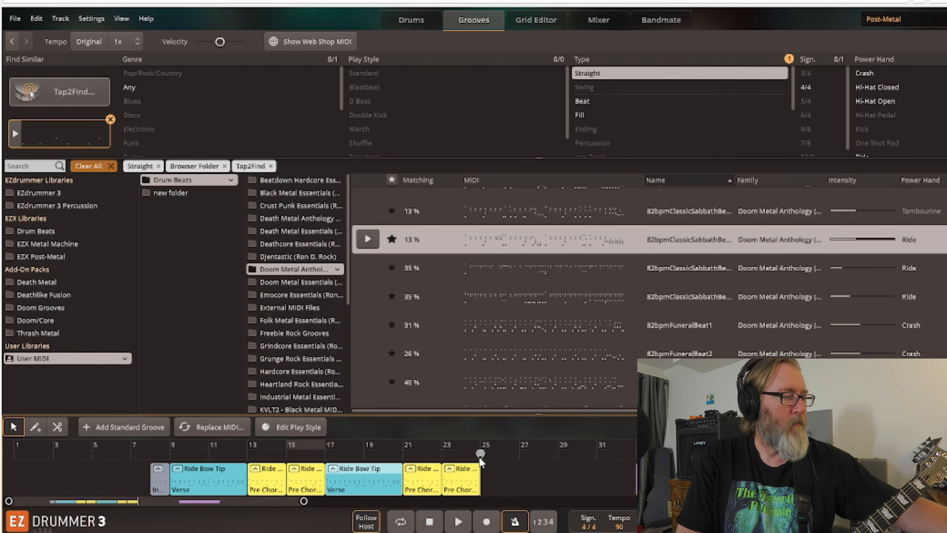
key(ctrl+v)
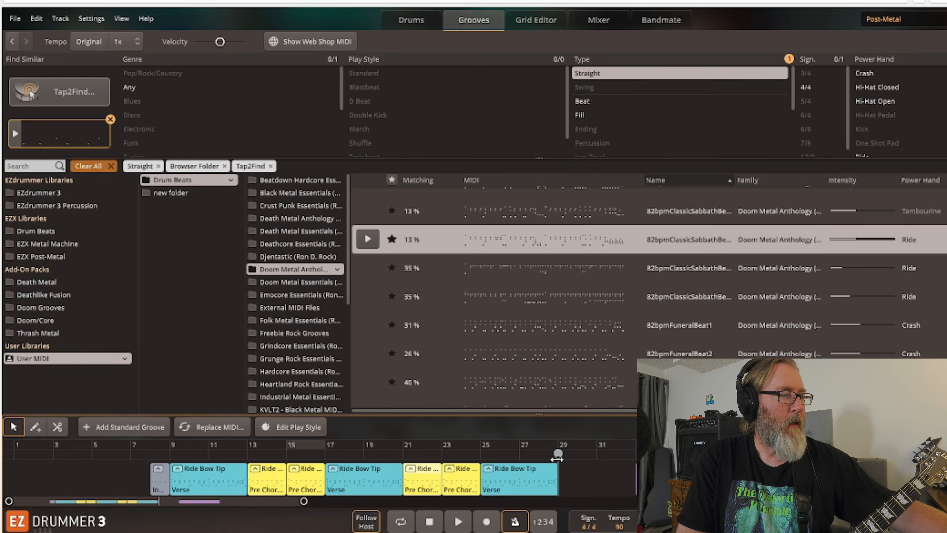
key(ctrl+v)
key(ctrl+v)
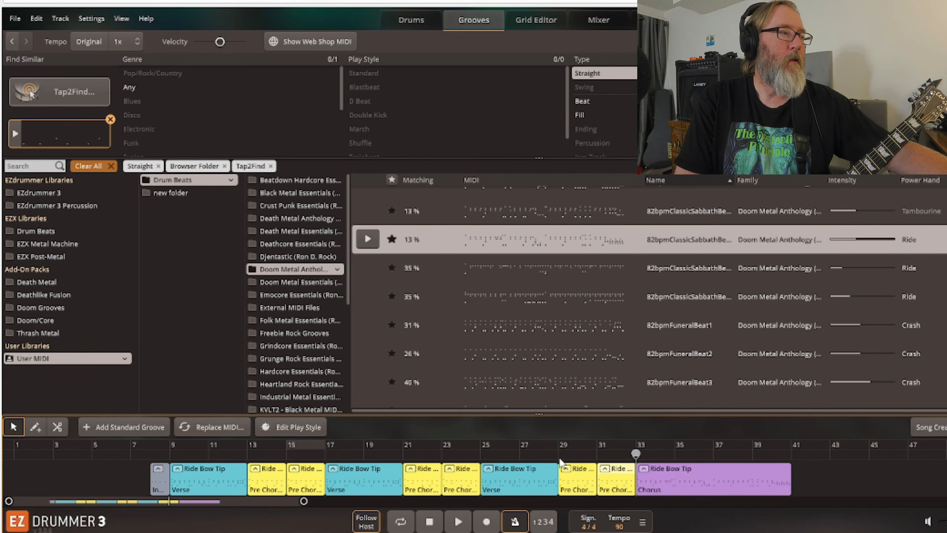
- Delete the Verse and two Pre Chorus blocks between bars 17 and 25, and move the Chorus block to bar 17
click(372, 476)
key(Delete)
click(413, 479)
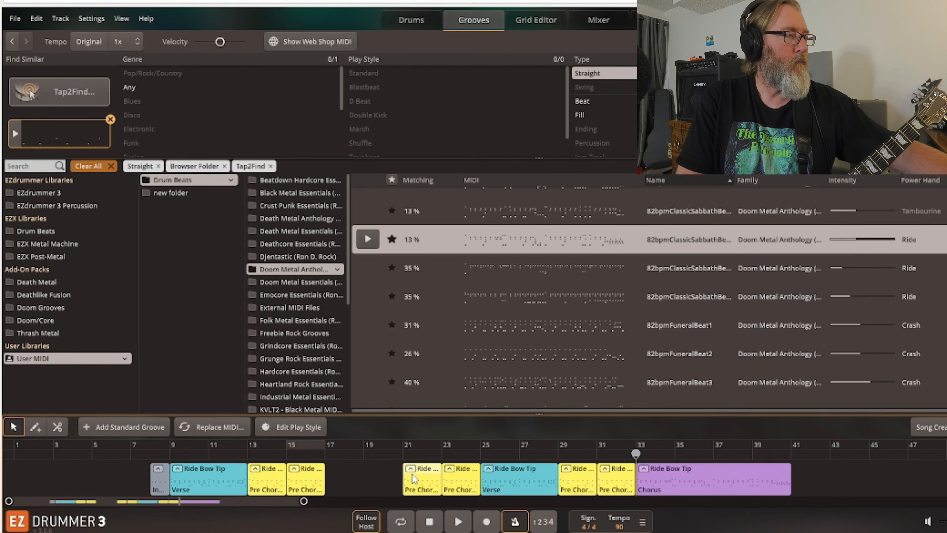
key(Delete)
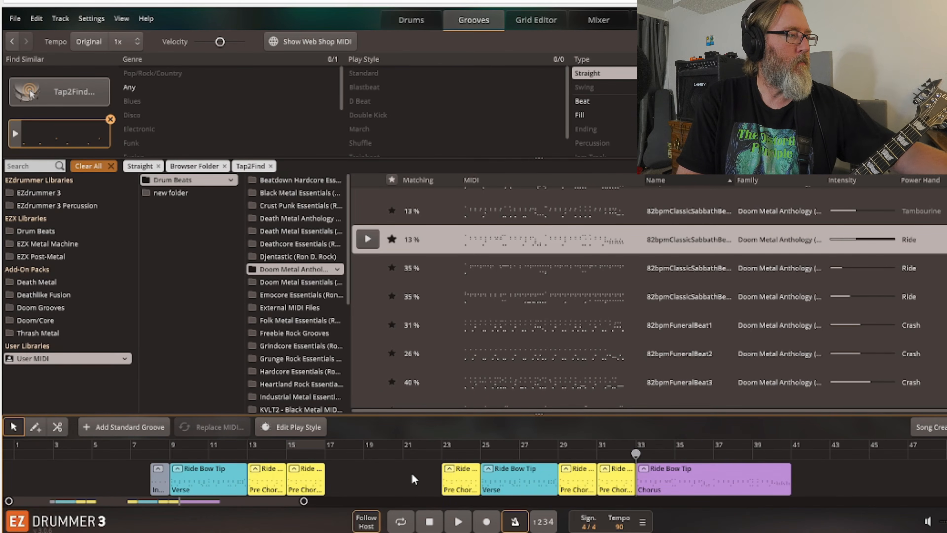
click(472, 481)
key(Delete)
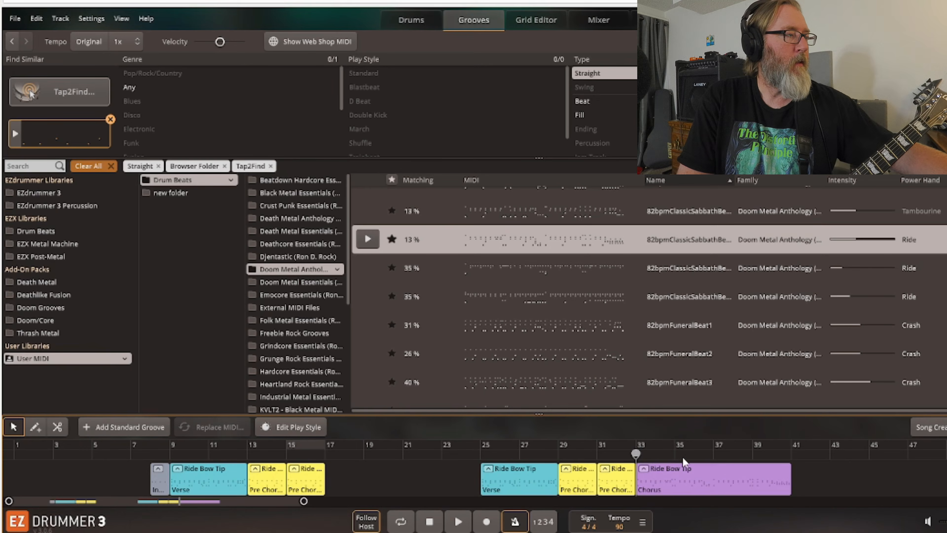
click(675, 484)
drag(415, 473, 353, 459)
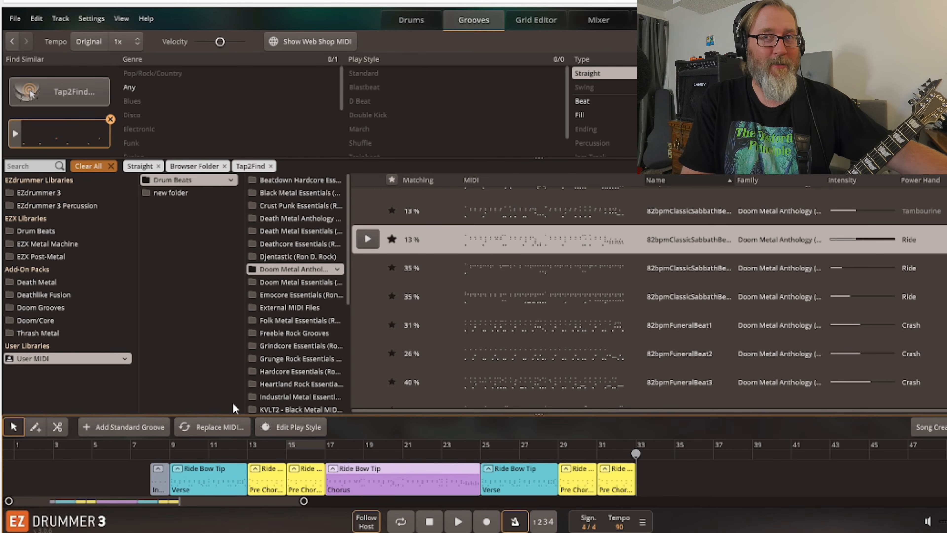
- Play the rearranged track from bar 7 through the last Pre Chorus block, then stop playback
click(141, 464)
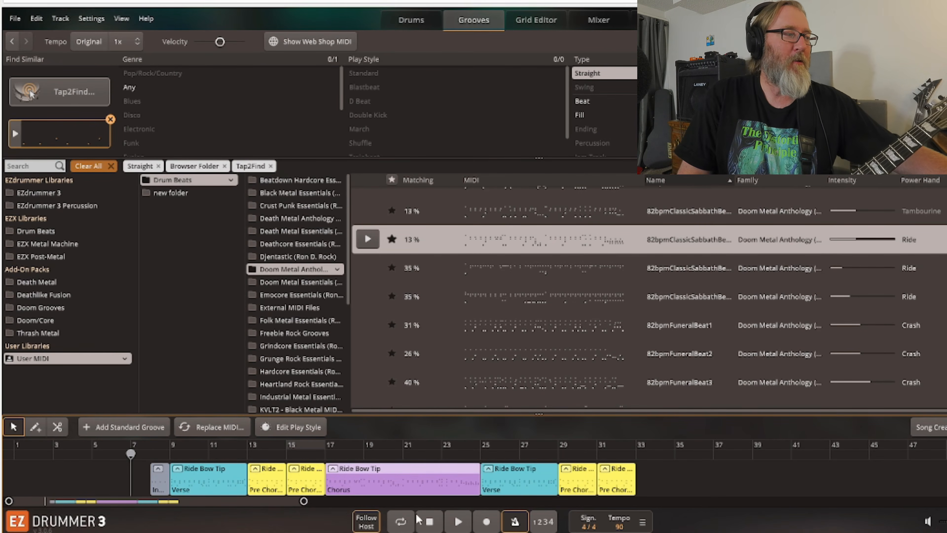
click(460, 522)
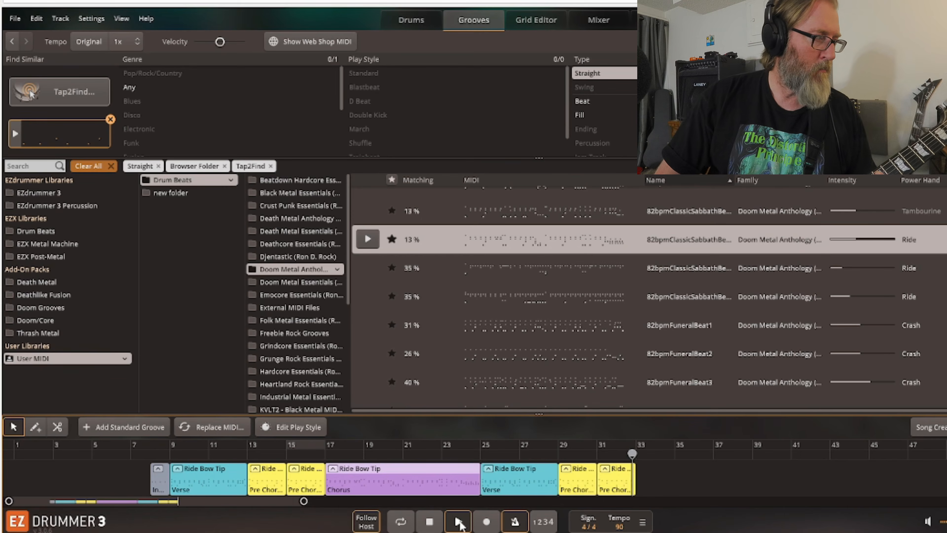
click(430, 522)
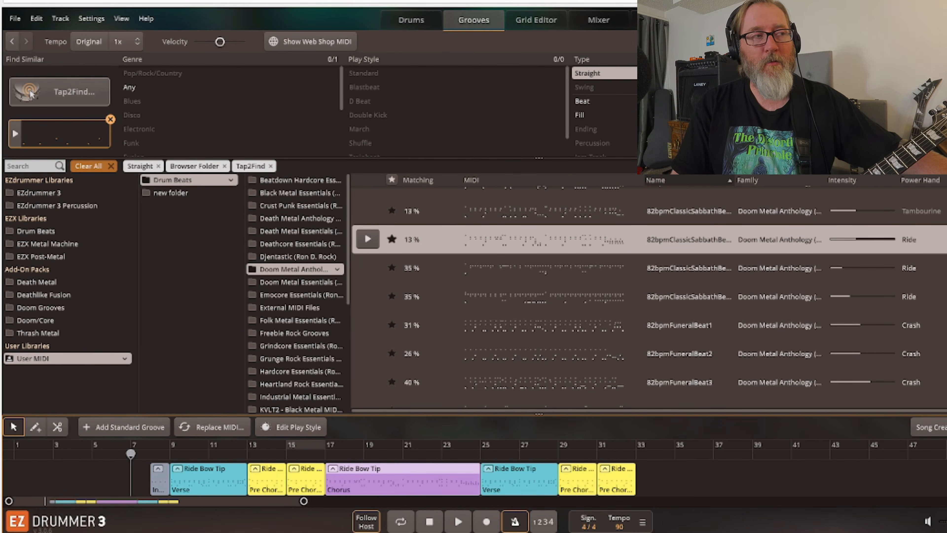
- Show the drum kit, view the alternative drums for Floortom 1 without changing it, and select the ride cymbal
click(409, 22)
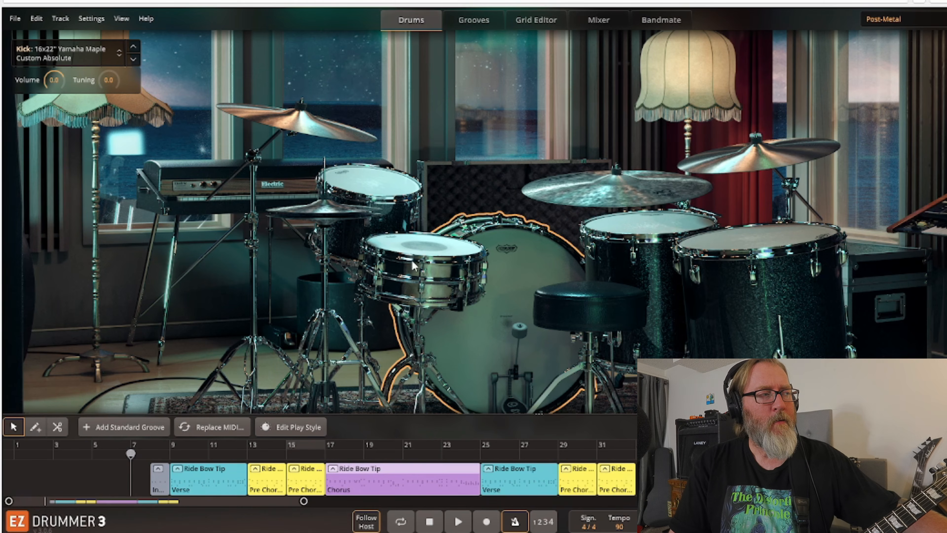
click(429, 246)
right_click(624, 238)
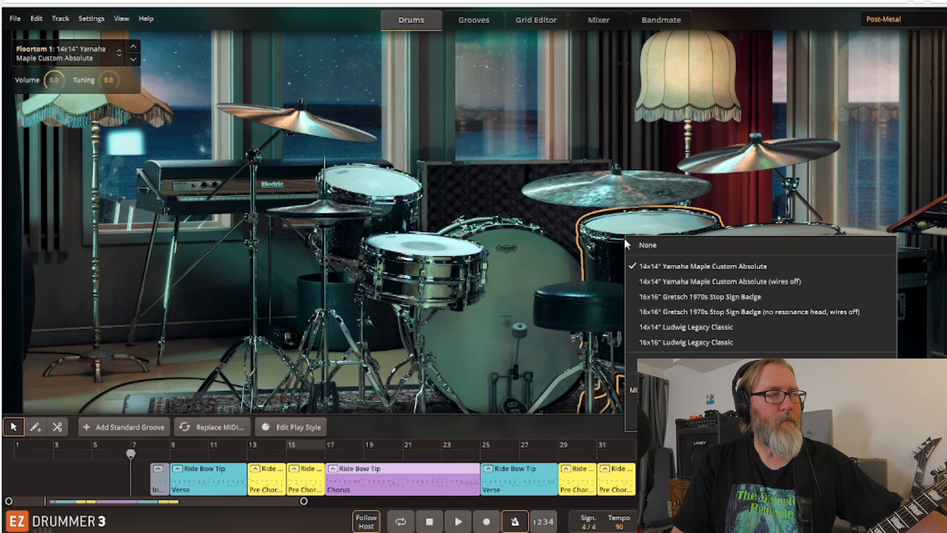
click(552, 270)
click(658, 195)
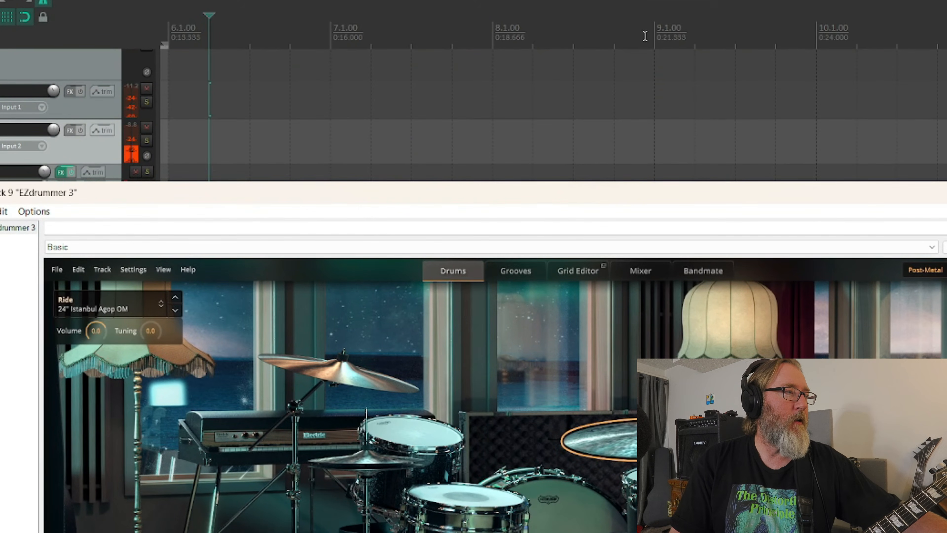
- Place the host project's edit cursor at bar 9 and return to the drum plugin window
click(652, 42)
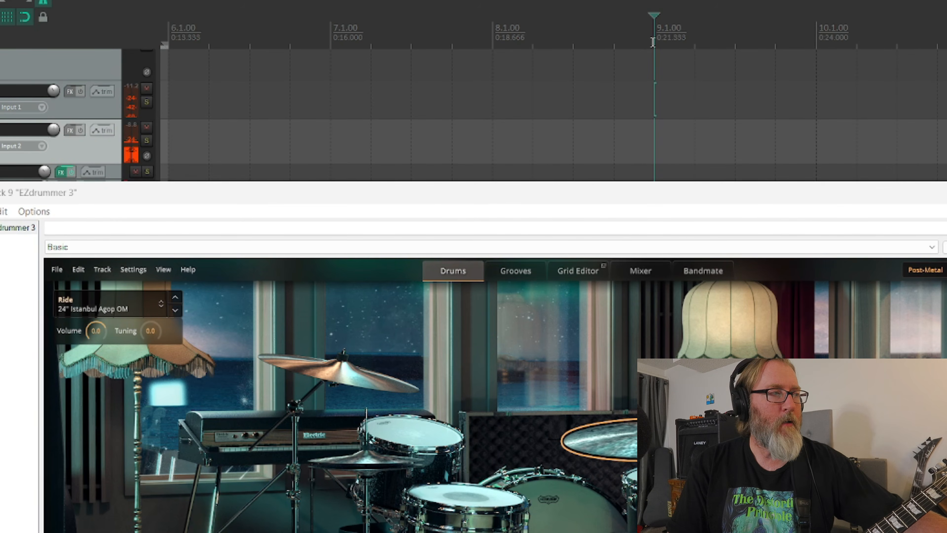
right_click(652, 42)
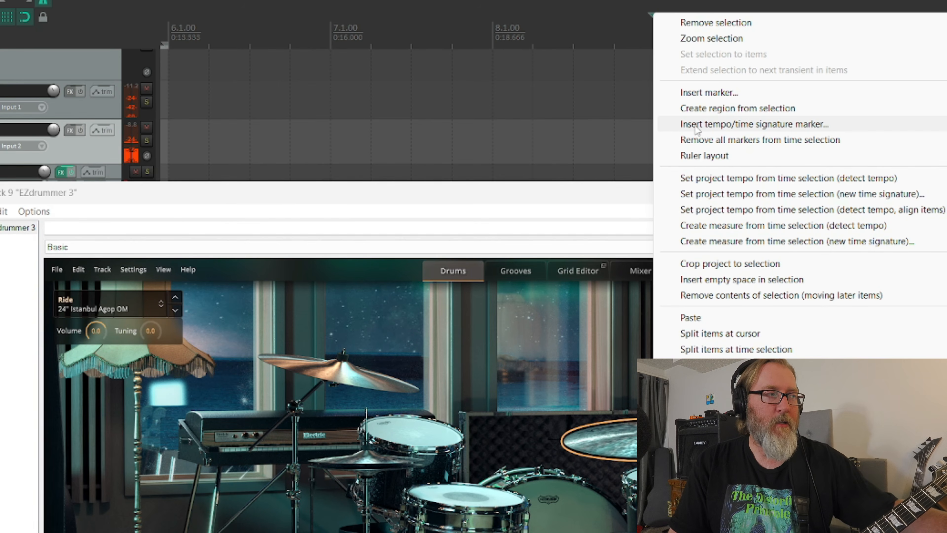
click(627, 198)
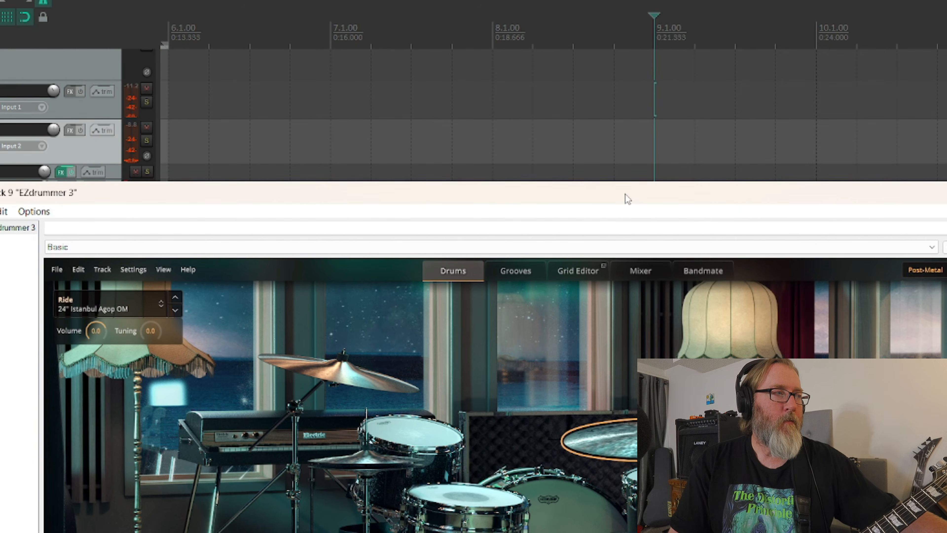
drag(627, 199, 608, 71)
double_click(606, 70)
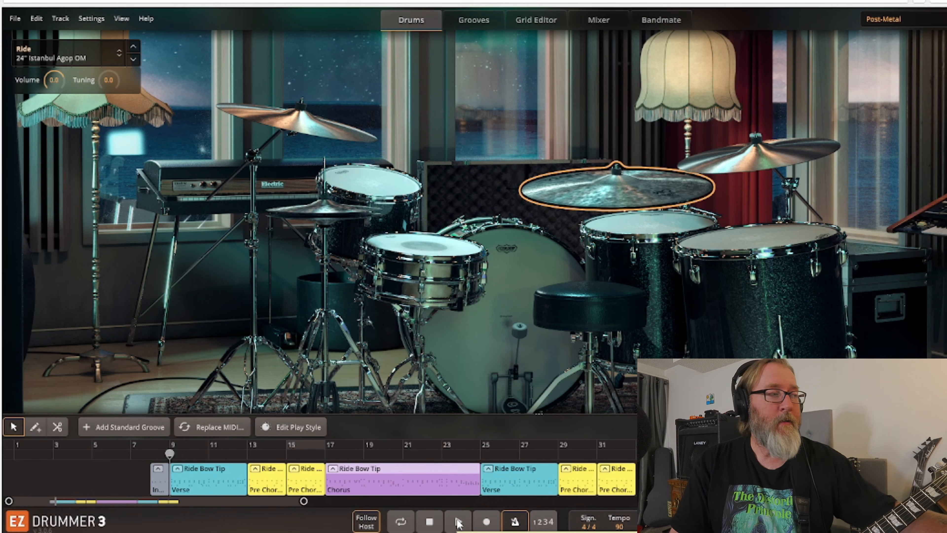
- Place the host project's edit cursor at about beat 4 of bar 6, play the project from there, and stop playback in bar 10
click(135, 457)
drag(270, 4, 393, 152)
click(290, 37)
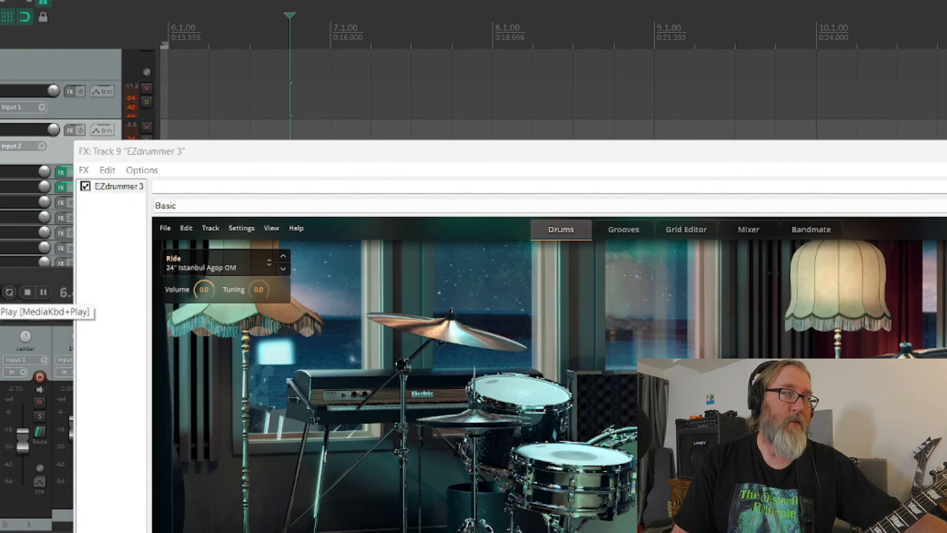
click(1, 292)
click(236, 147)
drag(236, 147, 276, 112)
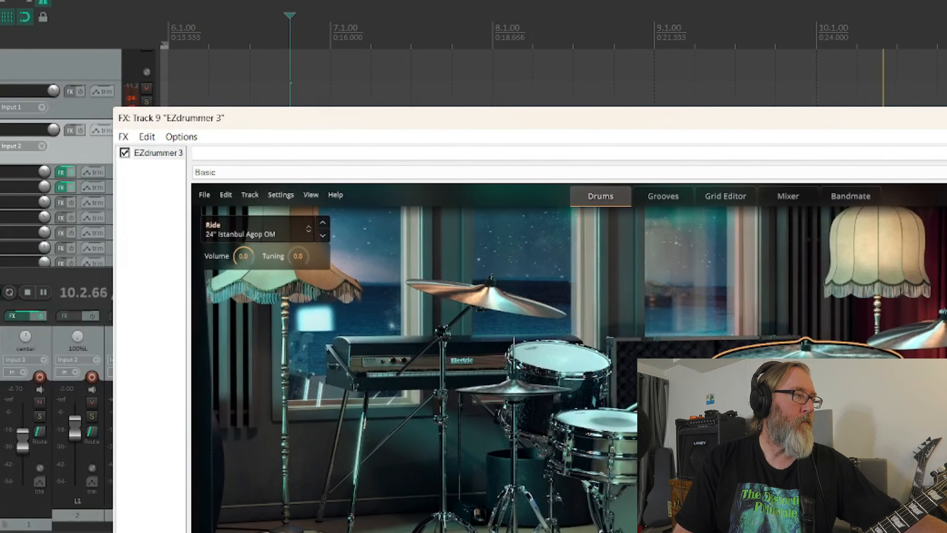
key(space)
click(290, 116)
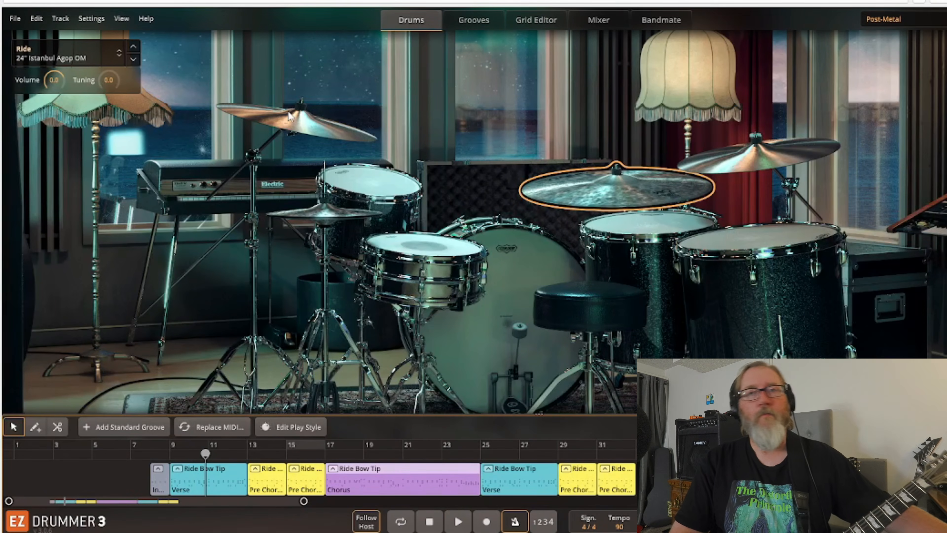